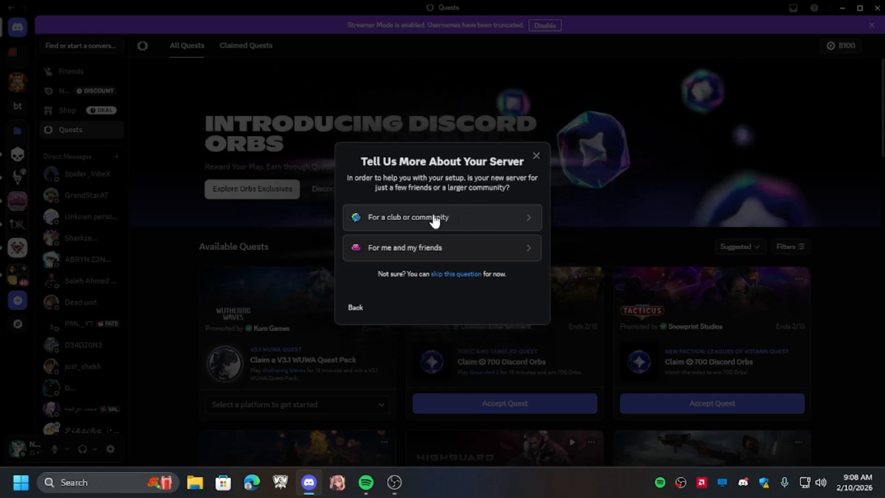
- Skip the server type question and name the new server deadx game
left_click(466, 276)
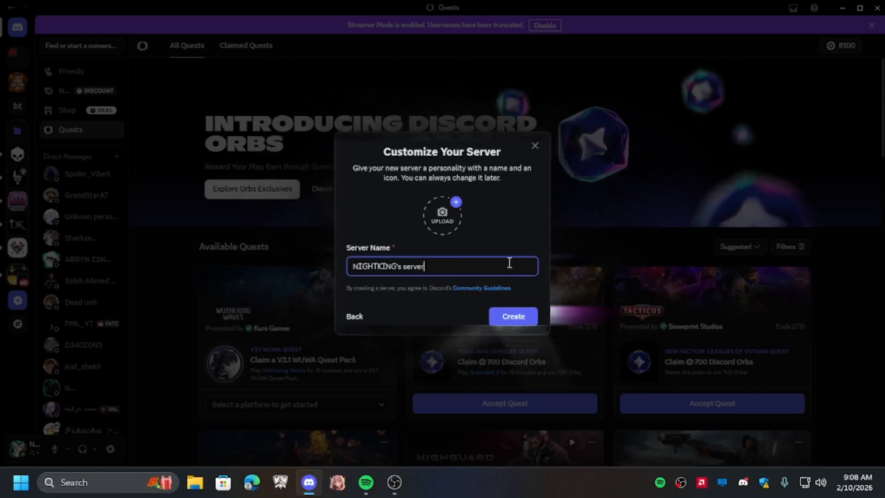
key("ctrl+a")
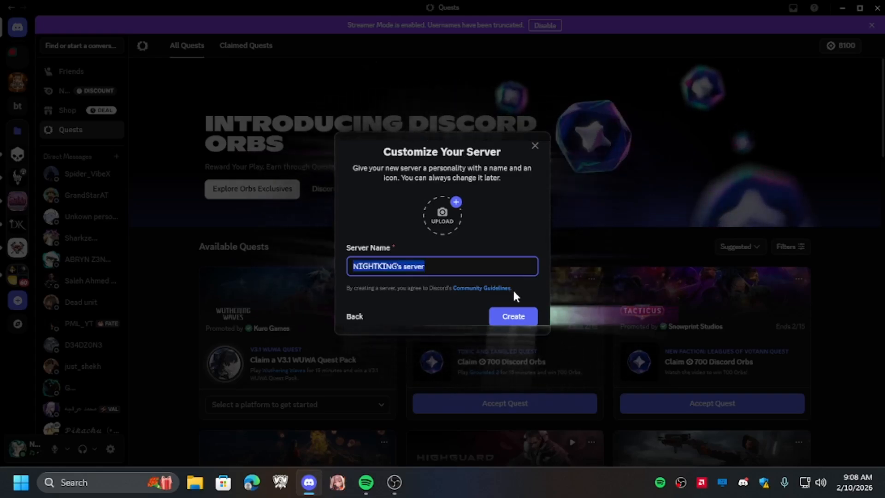
type("dead")
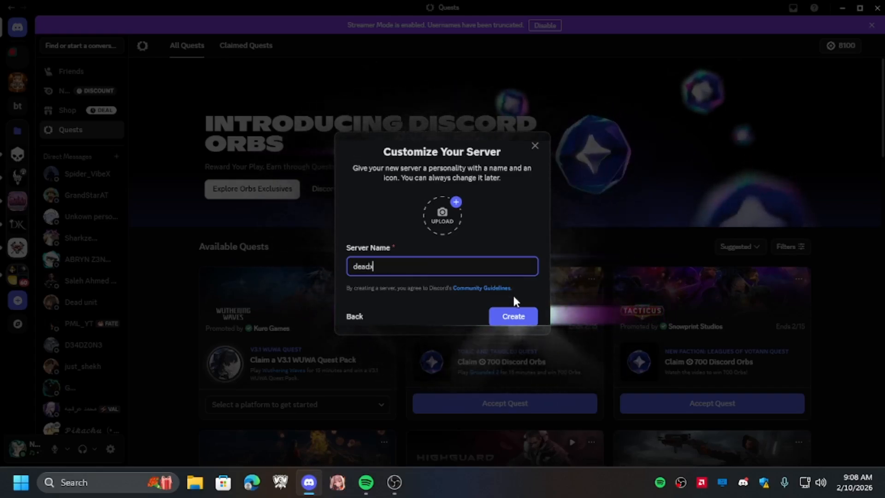
type("x ")
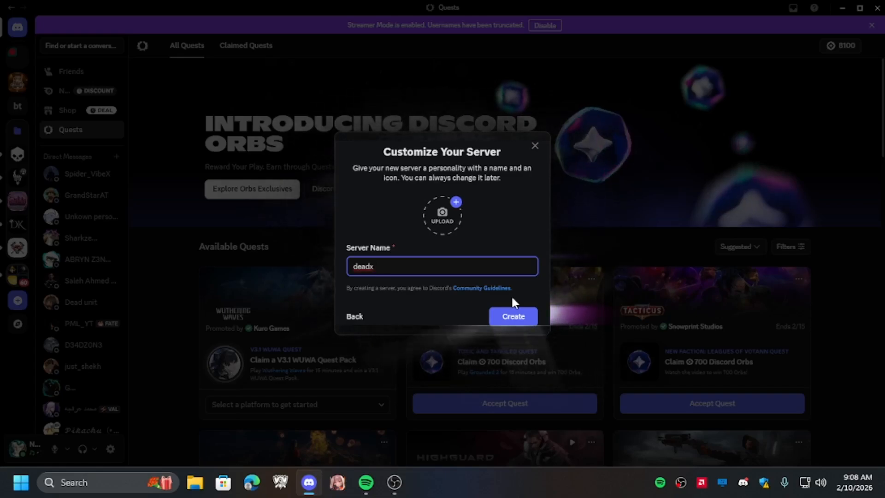
type("gam")
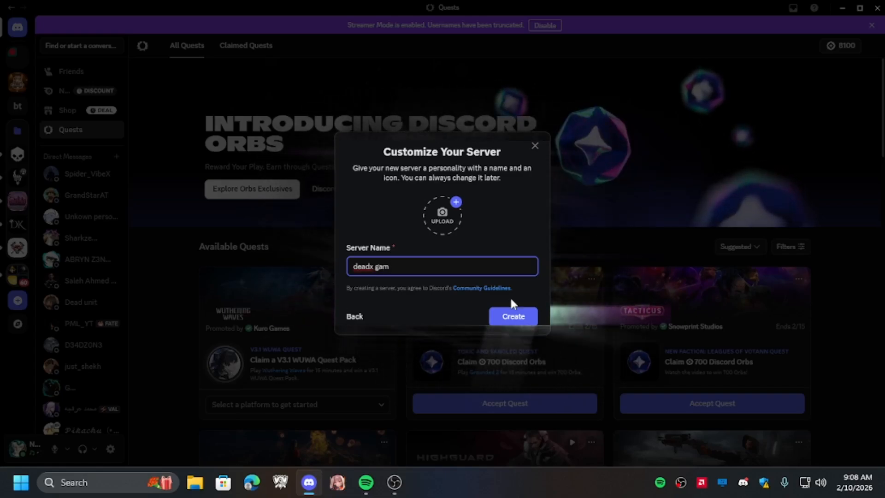
type("e")
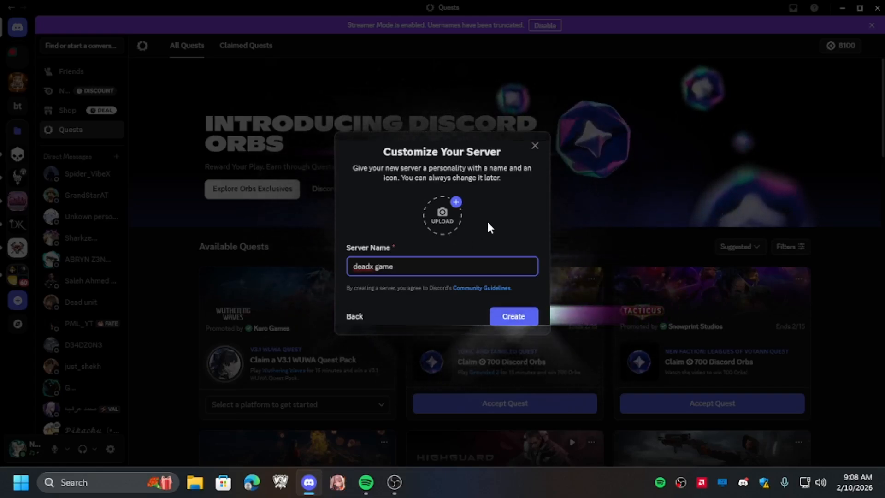
- Upload the Creative and Elegant Minimalist image from Downloads as the server icon and create the server
left_click(450, 223)
left_click(54, 156)
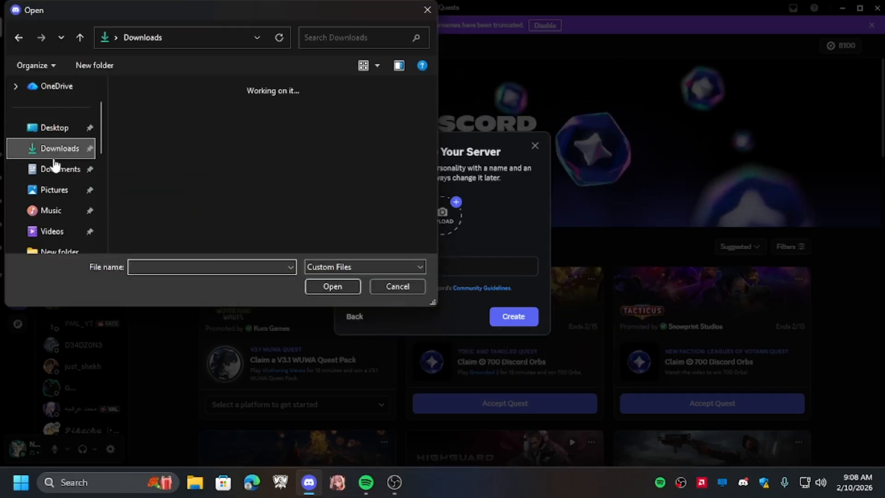
left_click(287, 139)
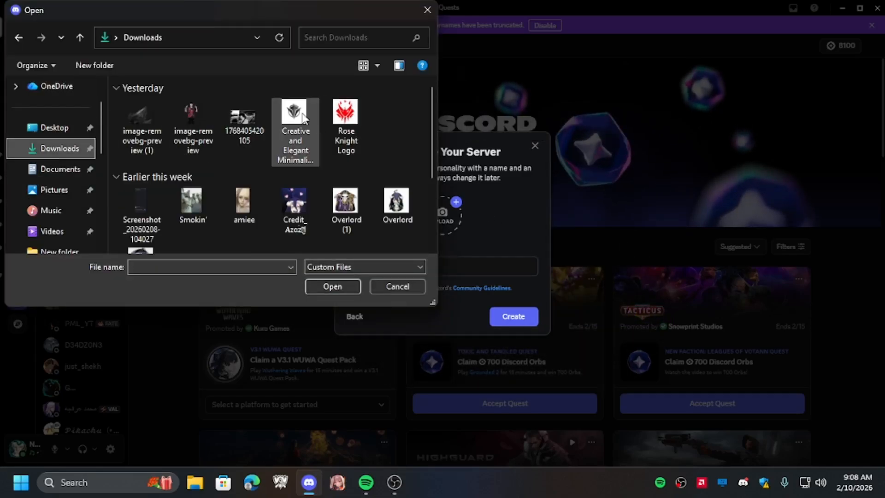
left_click(339, 288)
left_click(528, 321)
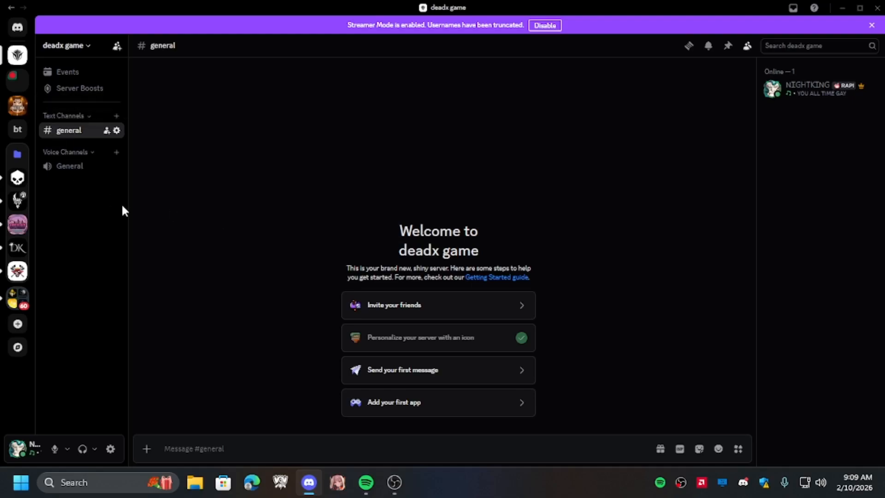
- Delete the Text Channels category and the general text channel
right_click(92, 116)
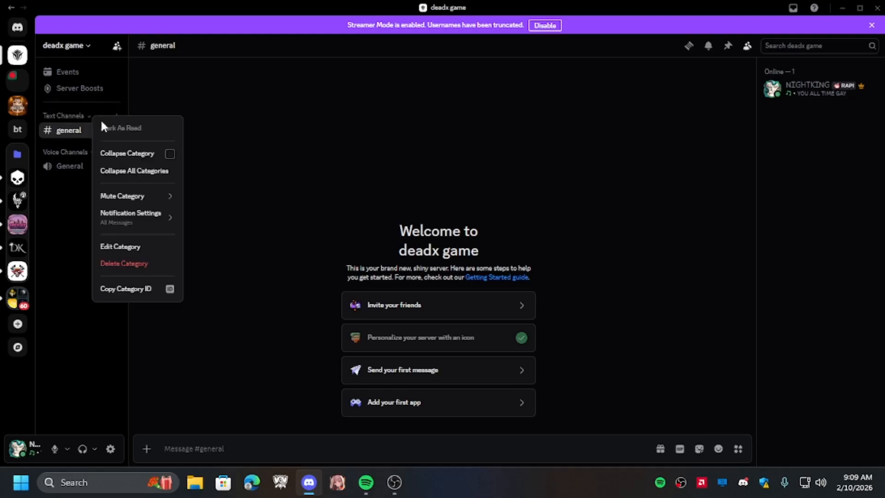
left_click(124, 263)
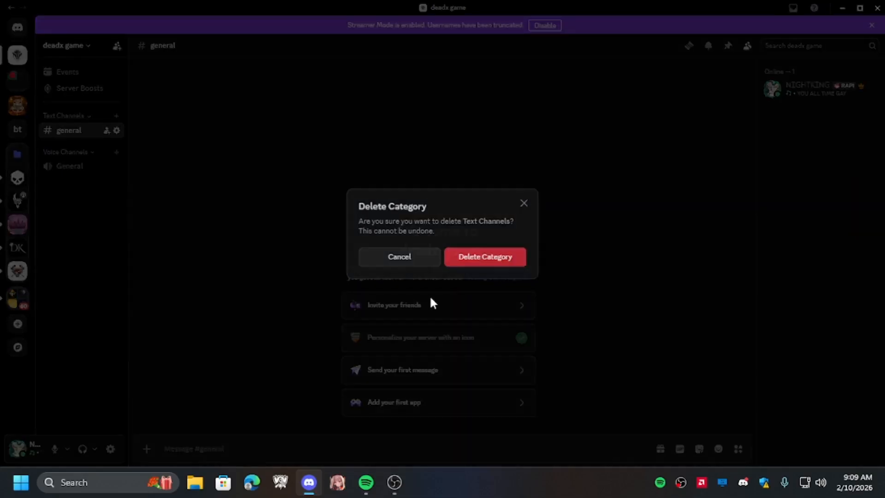
left_click(456, 266)
right_click(95, 116)
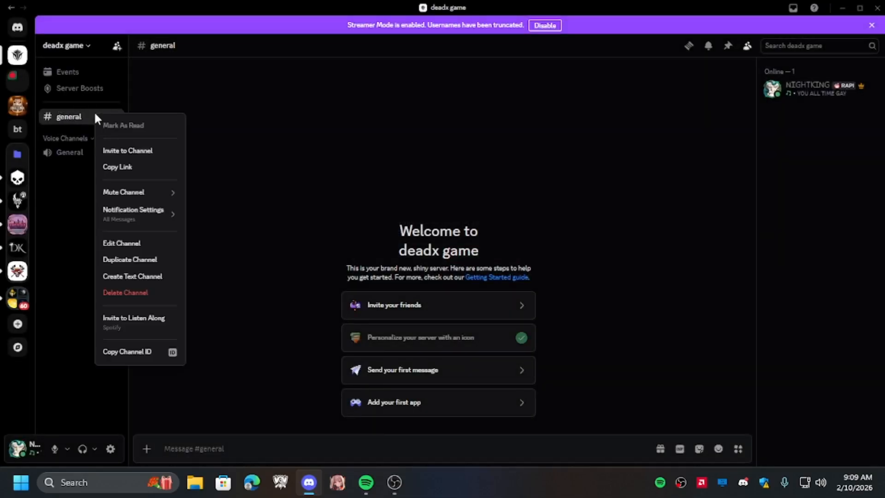
left_click(129, 291)
left_click(485, 257)
- Delete the Voice Channels category and the General voice channel
right_click(83, 119)
left_click(125, 263)
left_click(452, 258)
right_click(76, 118)
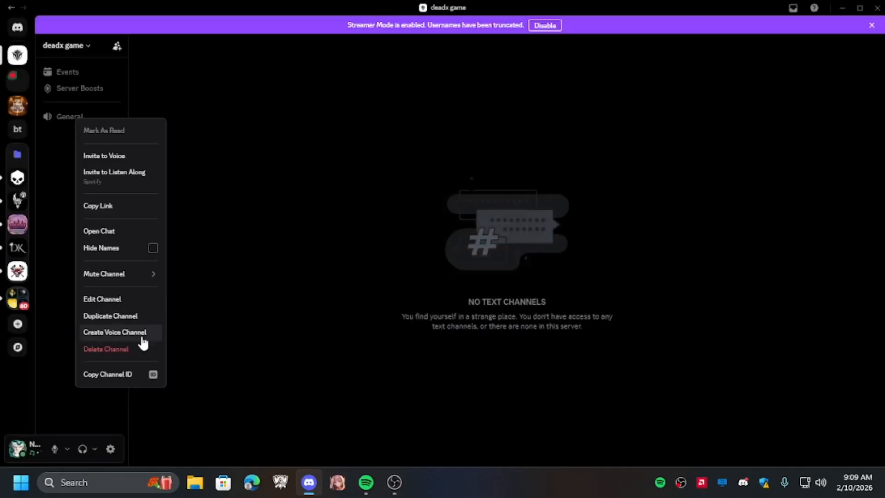
left_click(139, 347)
left_click(484, 265)
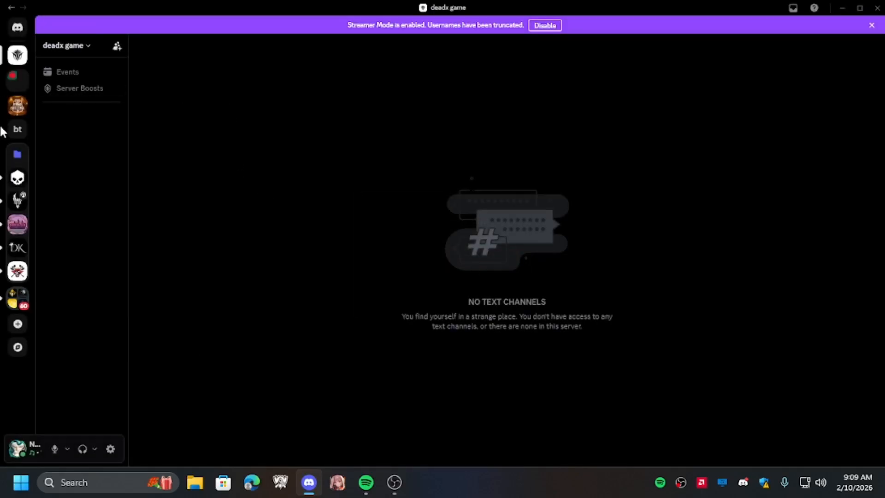
- Create a new role named owner in the server settings' roles
left_click(80, 48)
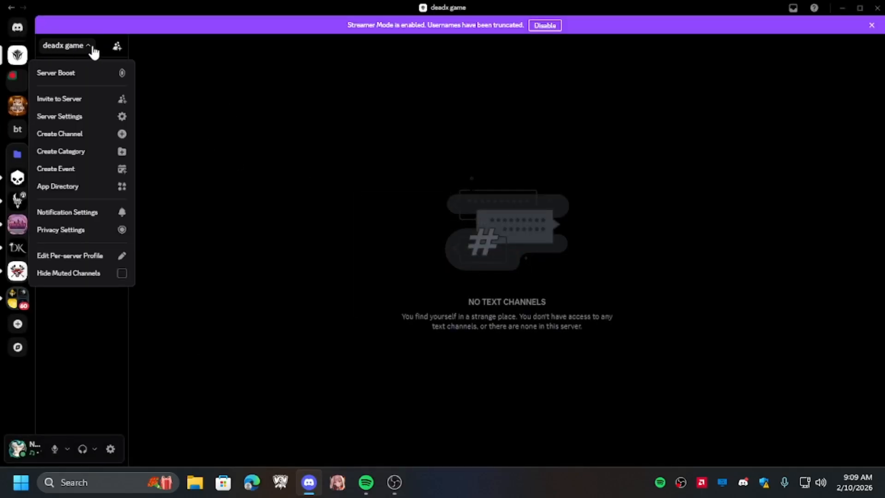
left_click(94, 118)
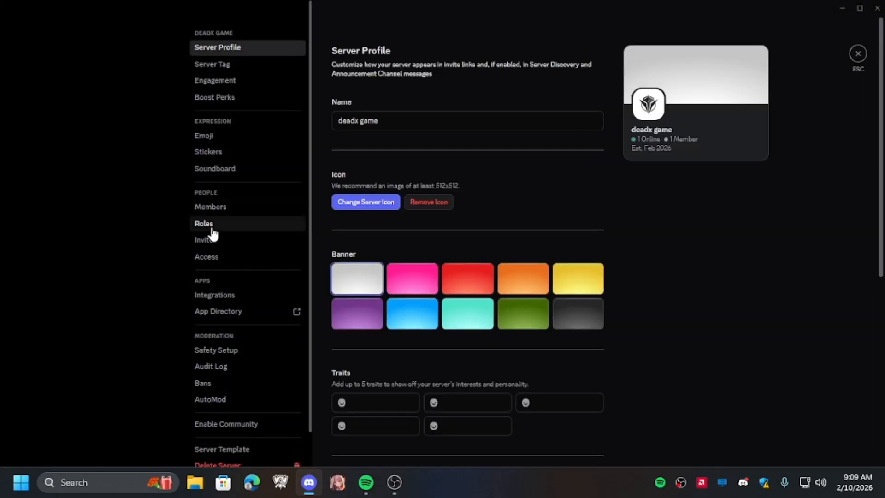
left_click(210, 224)
left_click_drag(325, 6, 352, 1)
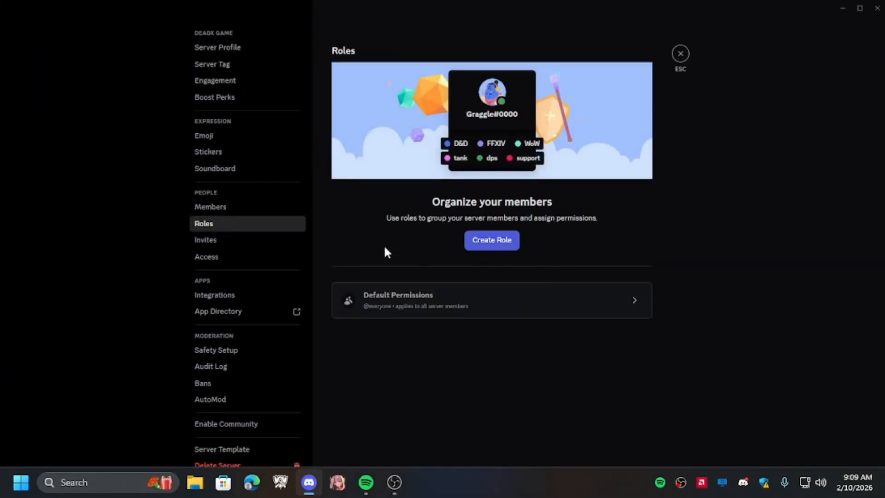
left_click(505, 248)
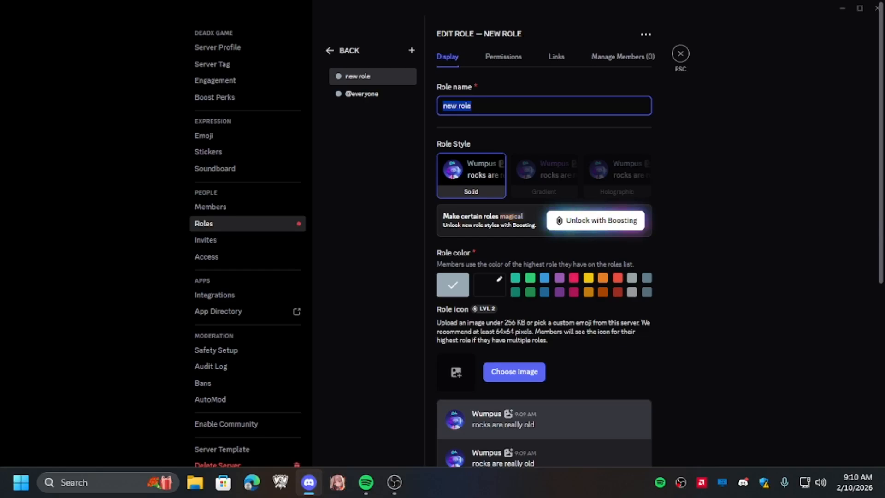
type("owner")
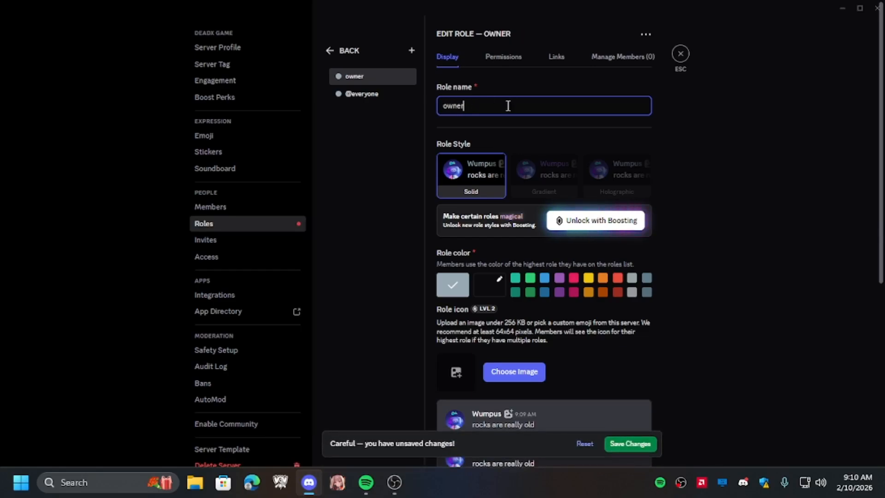
scroll(498, 367, "down", 6)
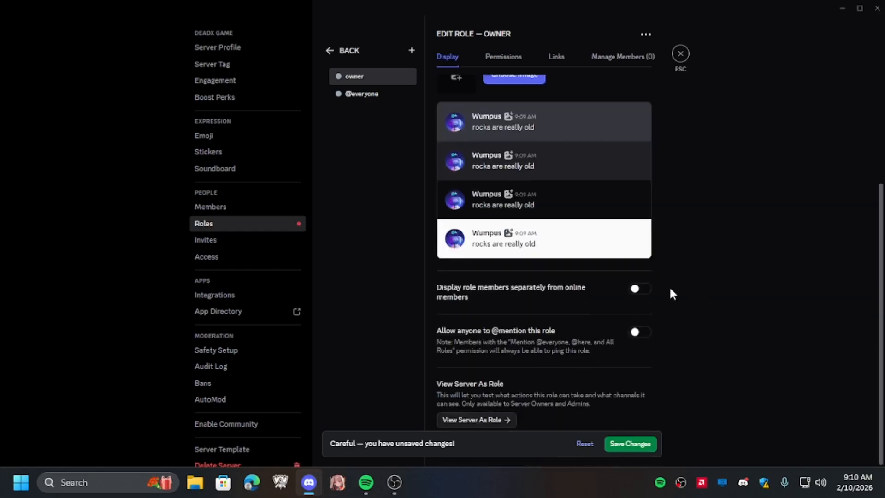
left_click(637, 289)
left_click(639, 332)
scroll(505, 342, "up", 6)
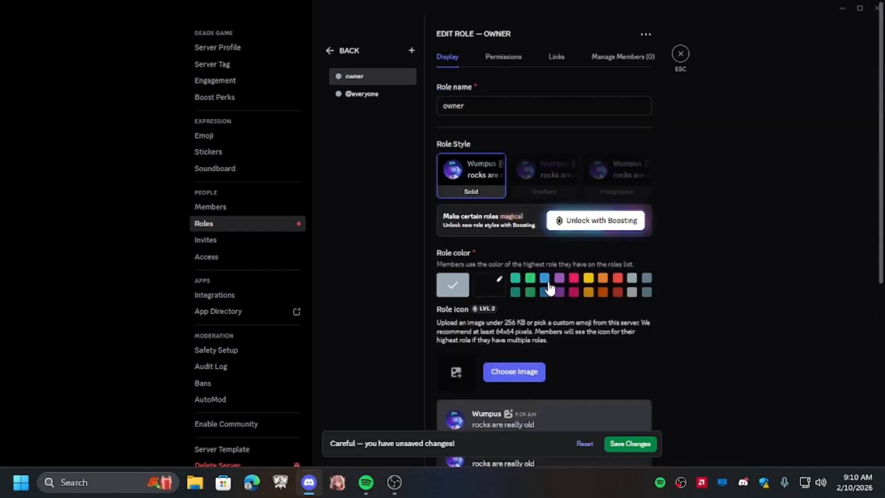
left_click(574, 279)
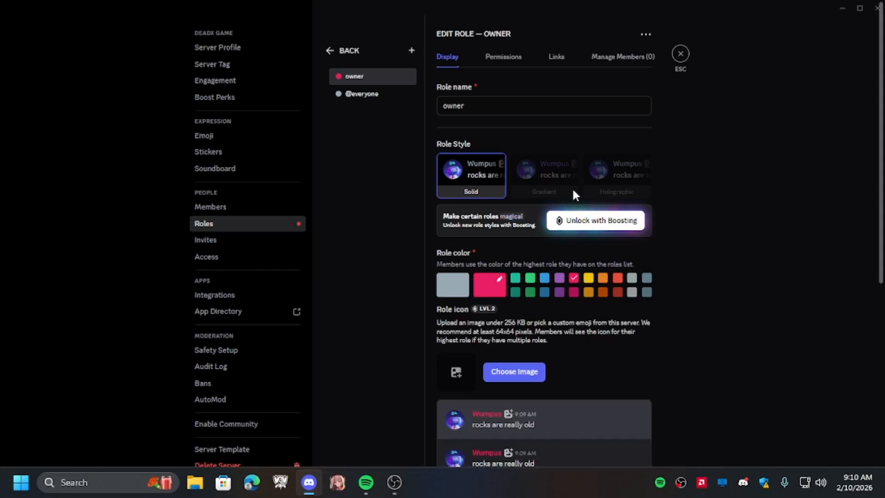
- Turn on every owner role permission except Administrator and save the changes
left_click(503, 56)
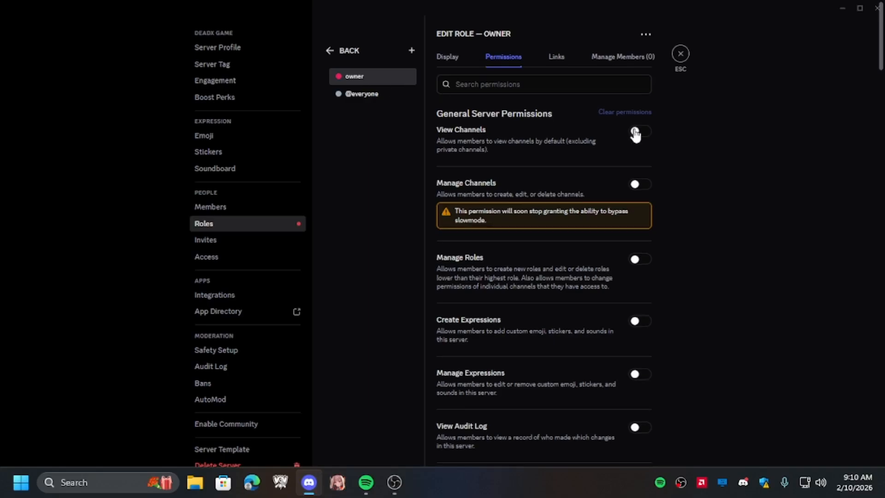
scroll(621, 286, "down", 20)
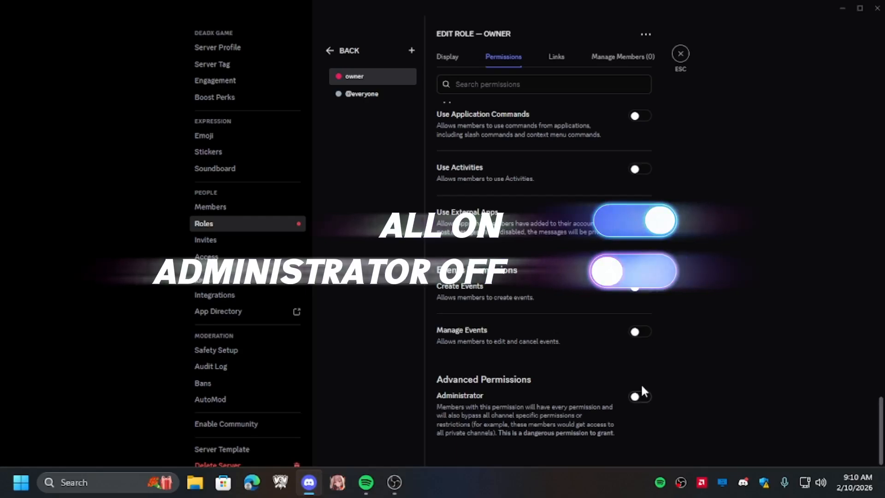
left_click(636, 332)
left_click(646, 286)
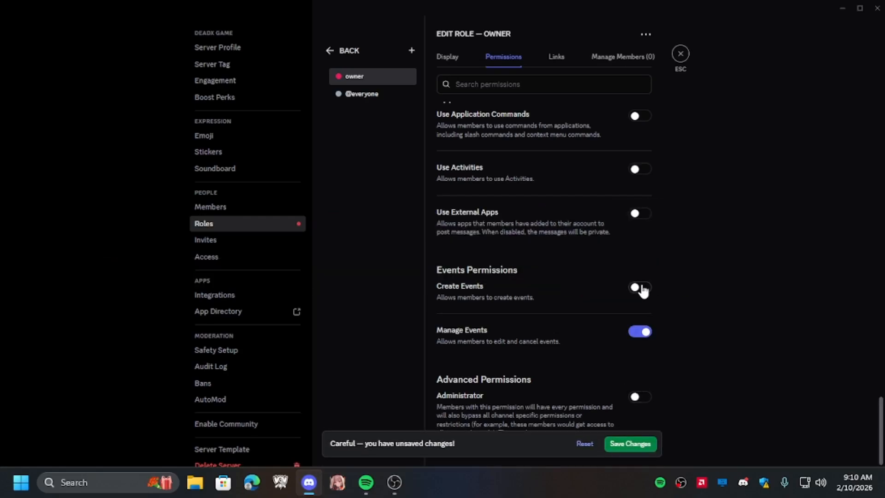
scroll(646, 216, "up", 8)
left_click(645, 204)
scroll(645, 212, "up", 4)
left_click(645, 224)
left_click(645, 174)
left_click(643, 121)
scroll(644, 138, "up", 5)
left_click(643, 276)
left_click(643, 231)
left_click(644, 167)
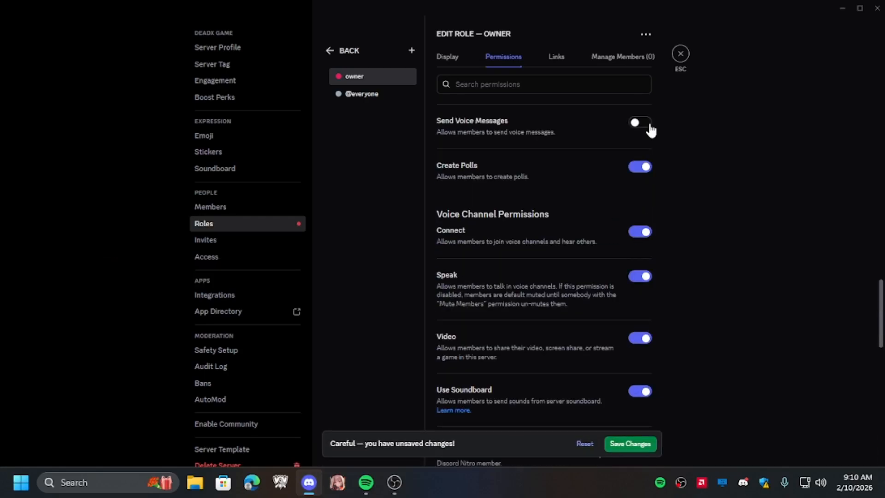
left_click(646, 124)
left_click(639, 254)
left_click(639, 201)
scroll(639, 207, "up", 8)
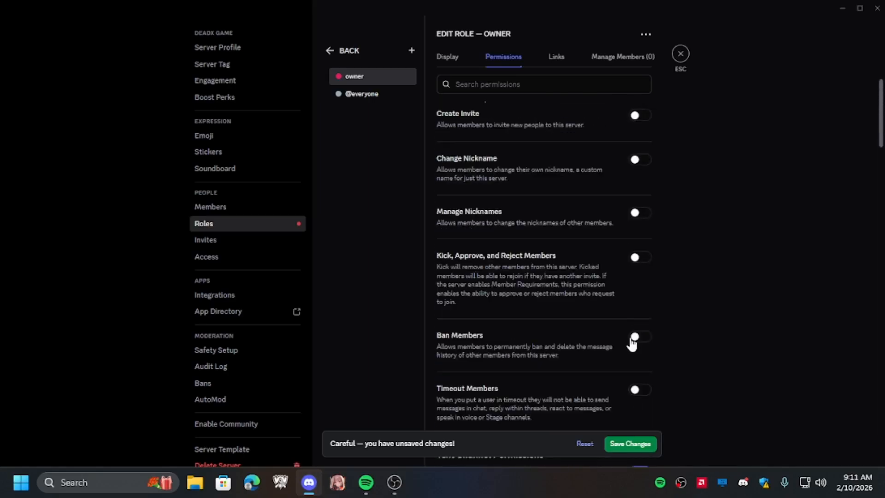
left_click(640, 390)
left_click(639, 337)
left_click(639, 257)
left_click(639, 212)
left_click(640, 160)
left_click(645, 133)
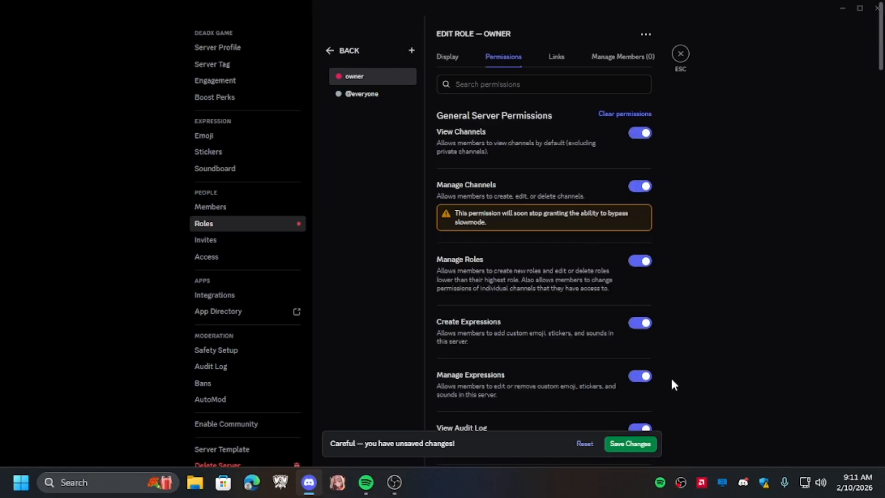
left_click(653, 448)
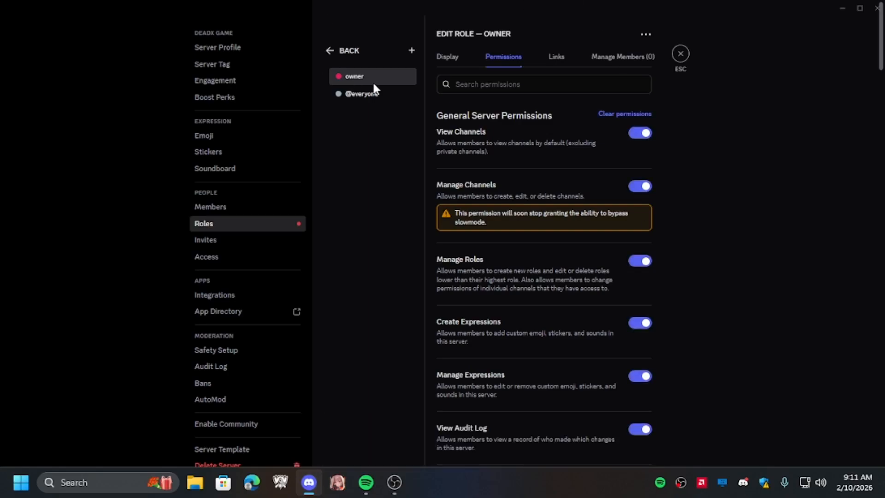
- Create another new role named admin
left_click(411, 51)
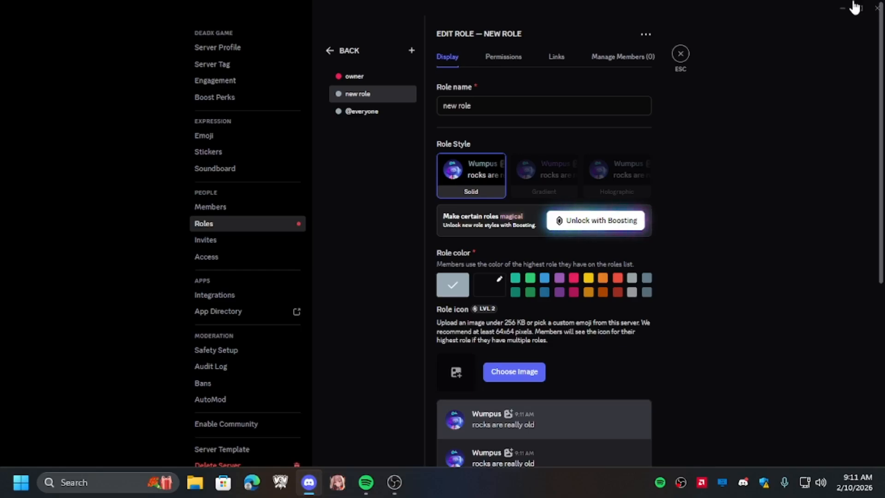
triple_click(542, 99)
type("adm")
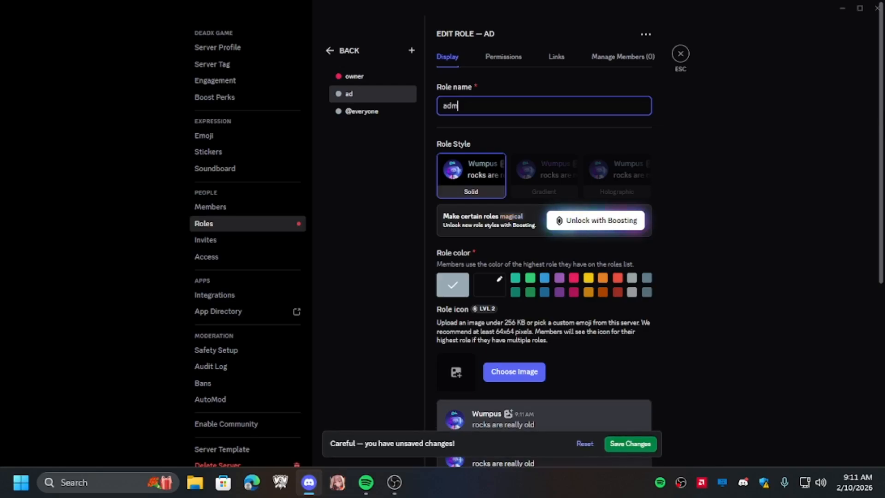
type("in")
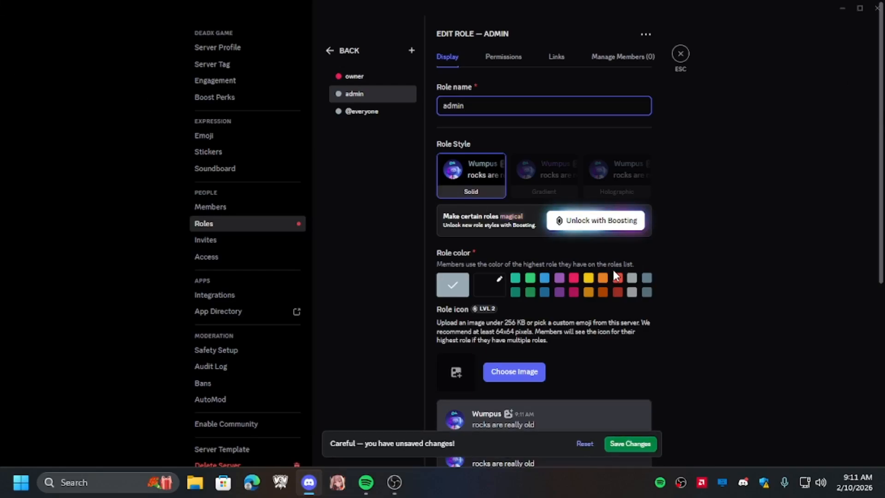
- Set the admin role's colour to yellow, save, and display its members separately from online members
left_click(590, 284)
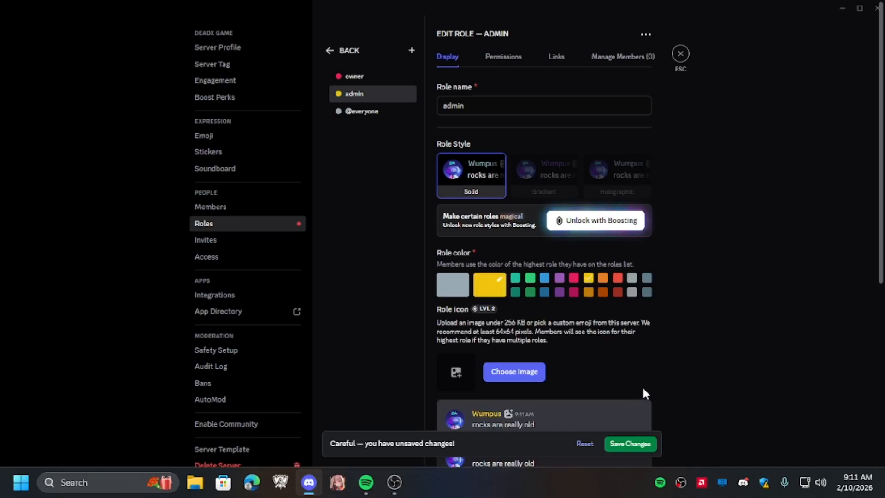
scroll(646, 397, "down", 3)
left_click(630, 444)
scroll(677, 304, "down", 5)
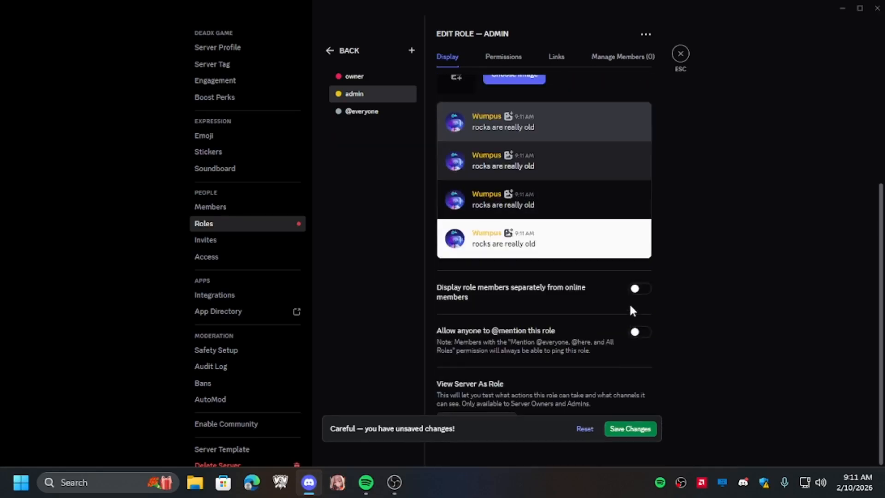
left_click(643, 291)
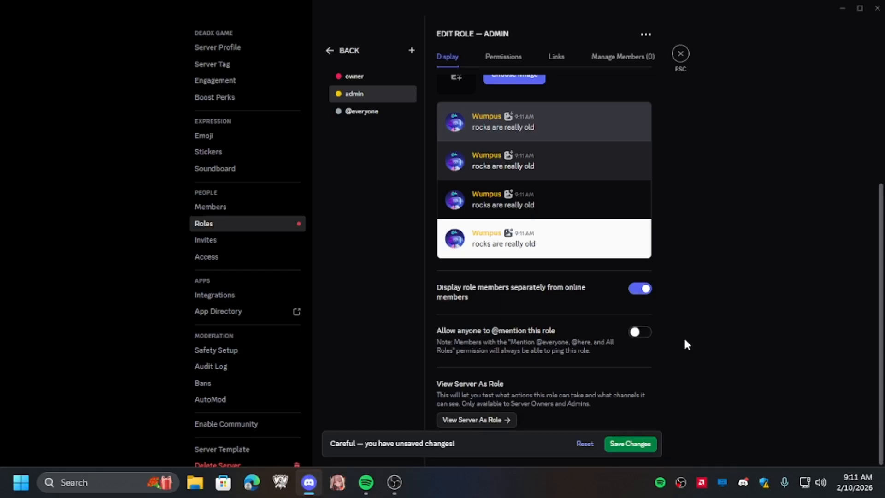
left_click(645, 335)
left_click(629, 444)
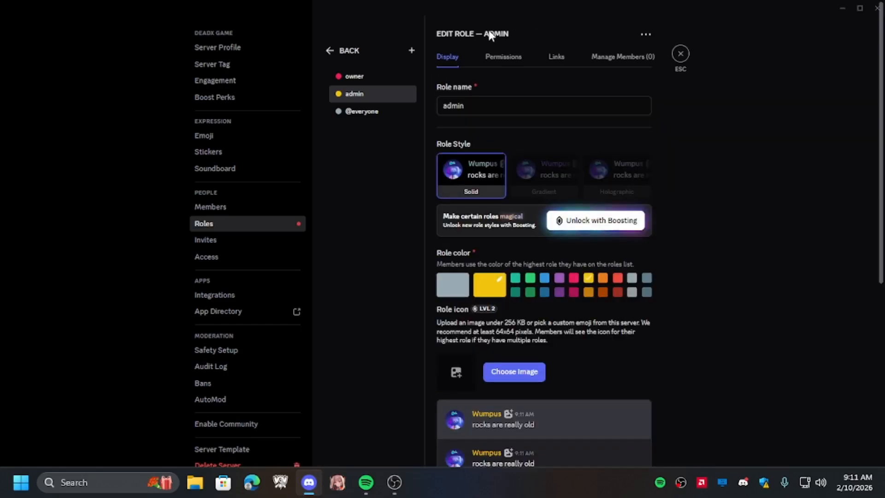
- Grant the admin role View Channels, Create Invite, Change Nickname, Manage Nicknames and Send Messages and Create Posts permissions
left_click(516, 59)
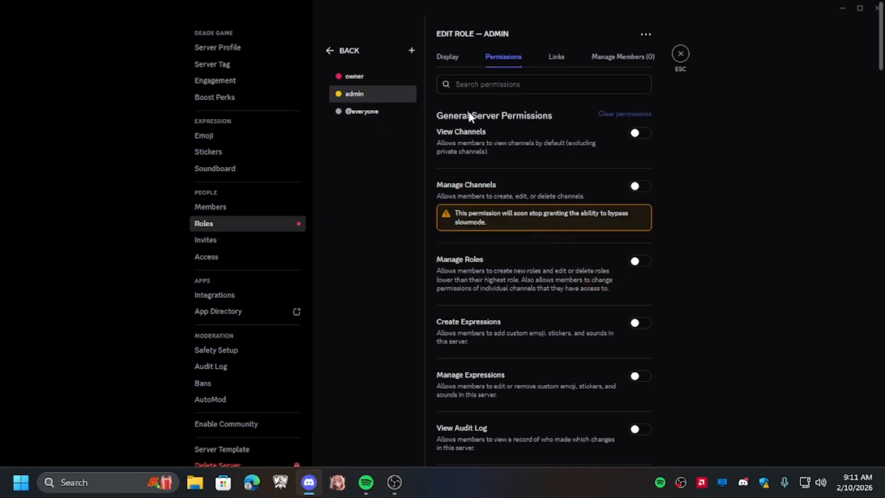
left_click(648, 134)
scroll(525, 269, "down", 2)
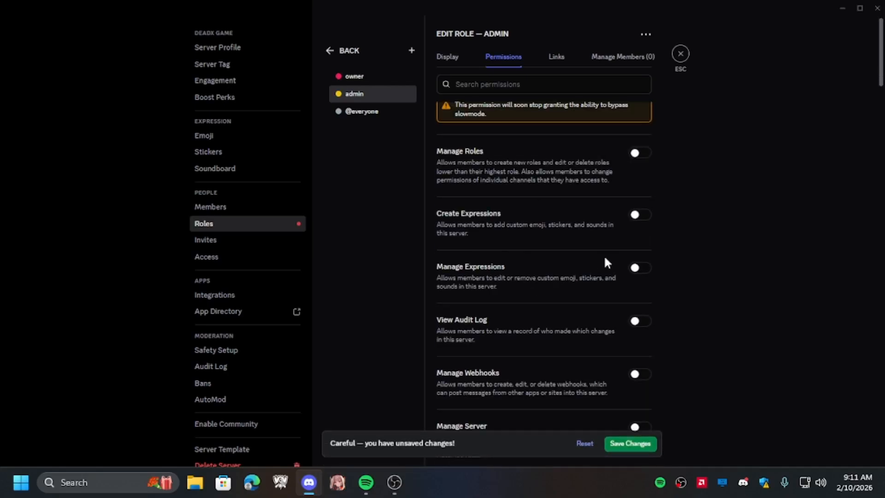
scroll(604, 256, "down", 4)
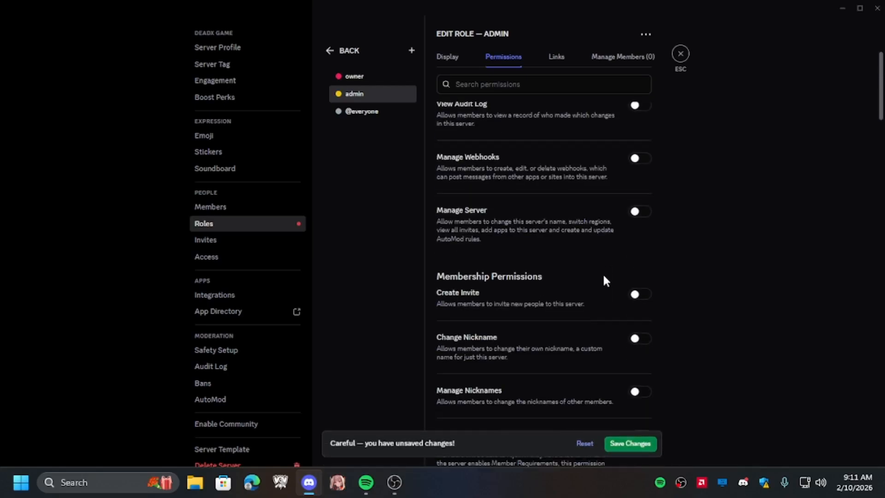
left_click(645, 297)
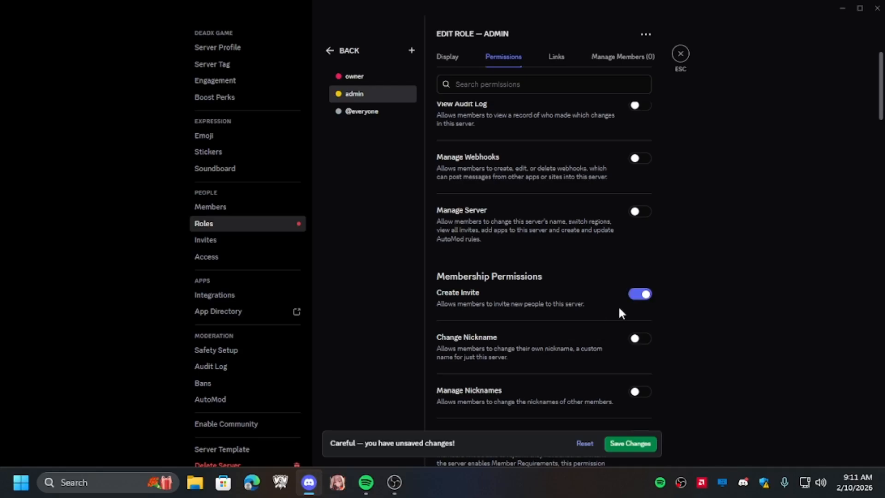
left_click(643, 337)
left_click(639, 393)
scroll(553, 332, "down", 2)
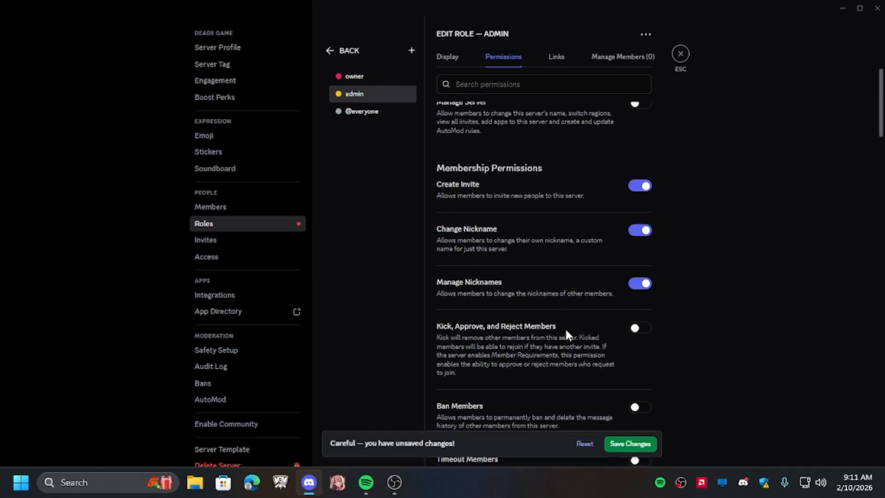
scroll(656, 337, "down", 3)
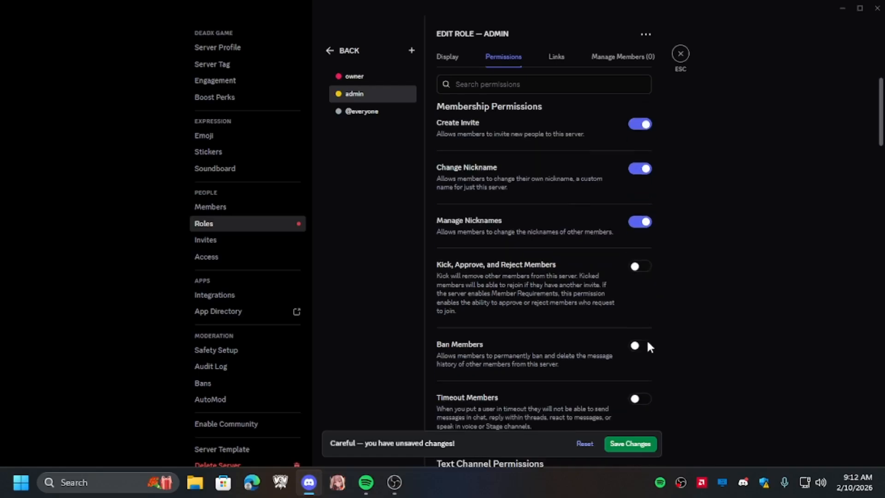
scroll(640, 351, "down", 2)
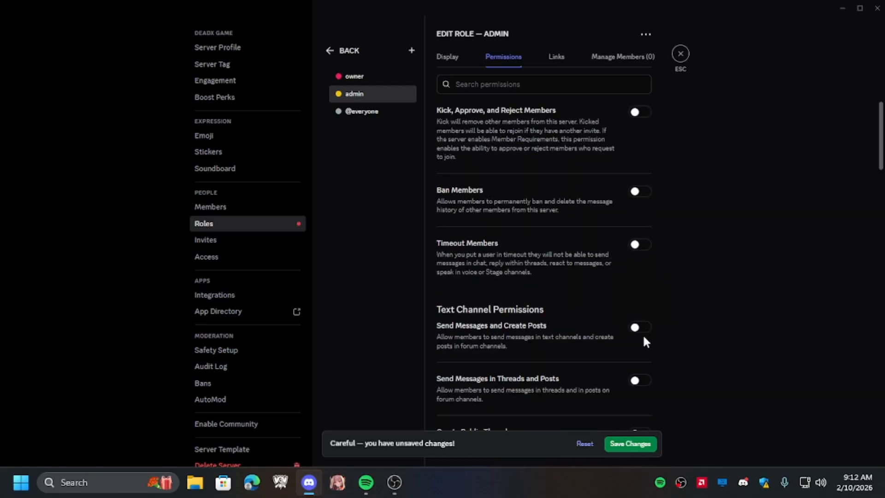
left_click(639, 327)
scroll(650, 300, "down", 2)
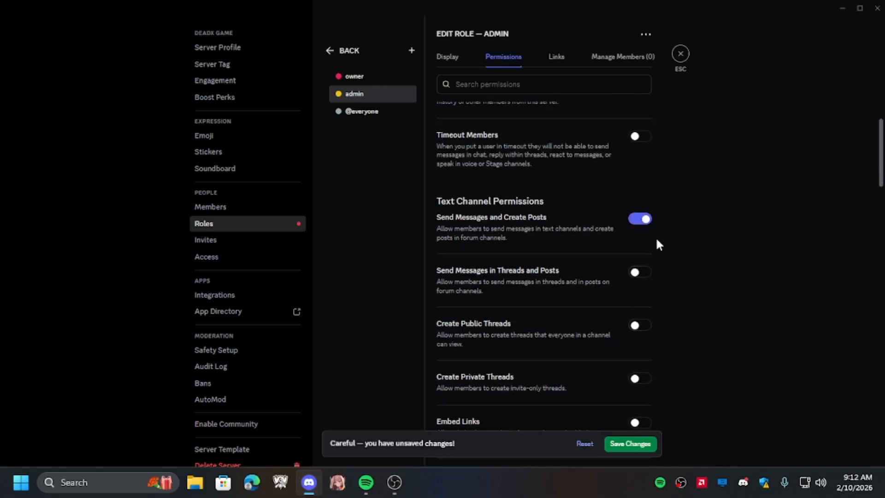
scroll(641, 286, "down", 5)
scroll(568, 277, "up", 2)
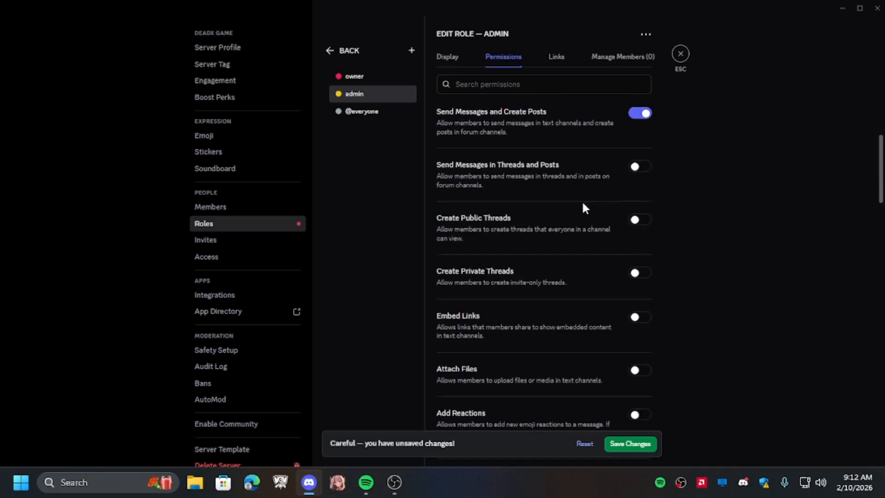
scroll(586, 231, "down", 7)
left_click(645, 259)
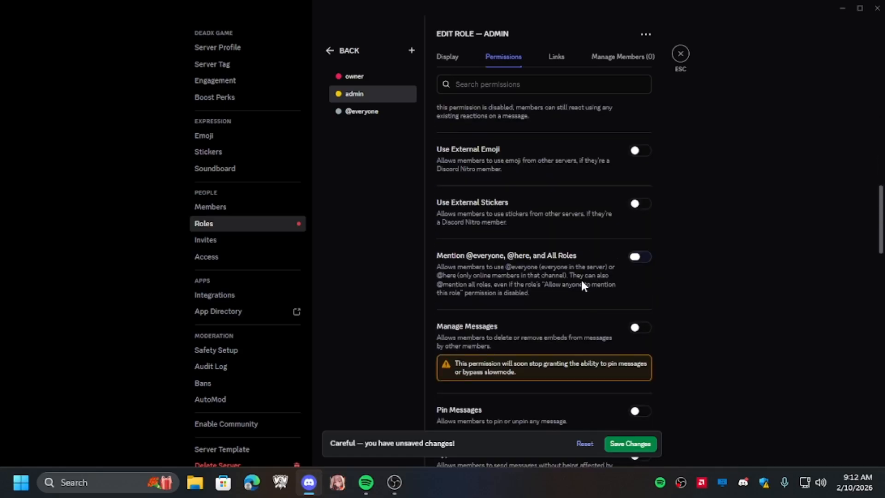
- Enable the Connect, Speak, Video and Use Soundboard voice permissions for the admin role
scroll(599, 286, "down", 5)
scroll(669, 304, "down", 5)
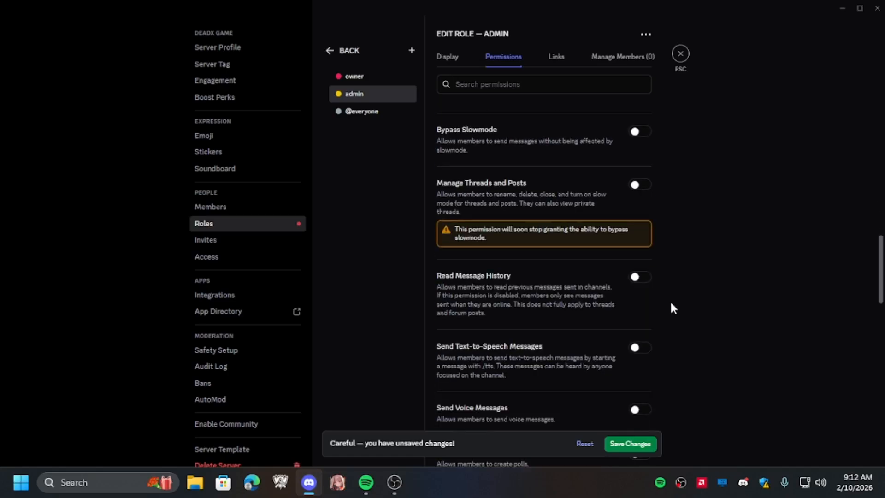
scroll(618, 351, "down", 2)
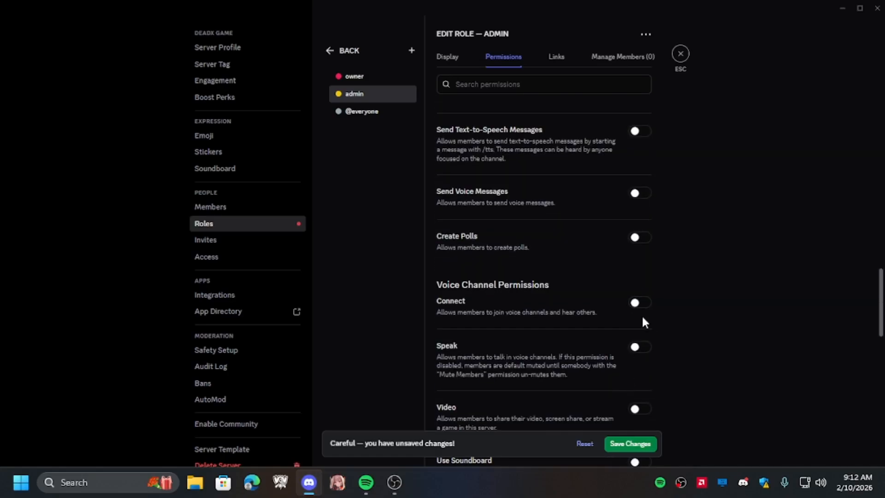
left_click(641, 304)
scroll(533, 286, "down", 3)
left_click(640, 242)
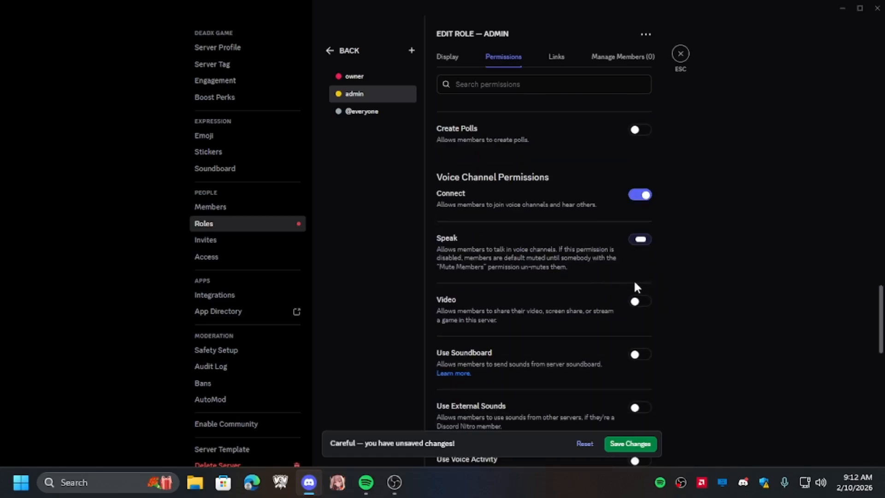
left_click(639, 302)
left_click(638, 355)
scroll(620, 311, "down", 2)
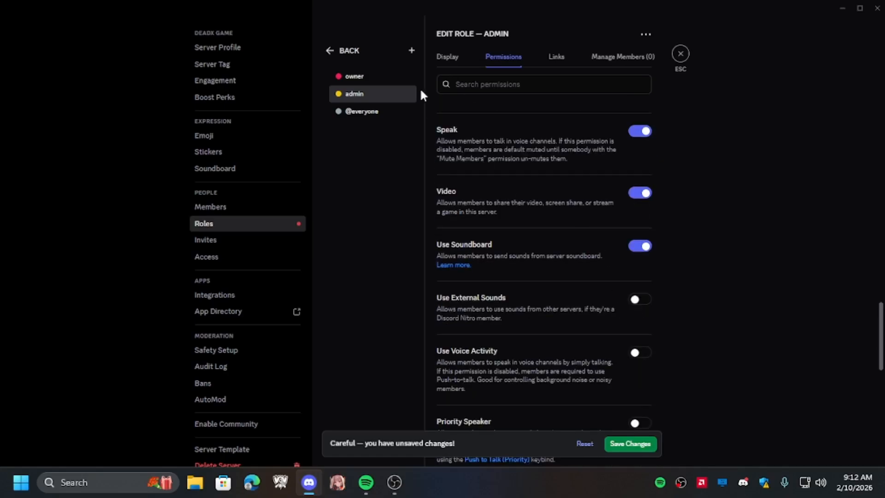
- Create another new role named player
left_click(411, 51)
key("ctrl+a")
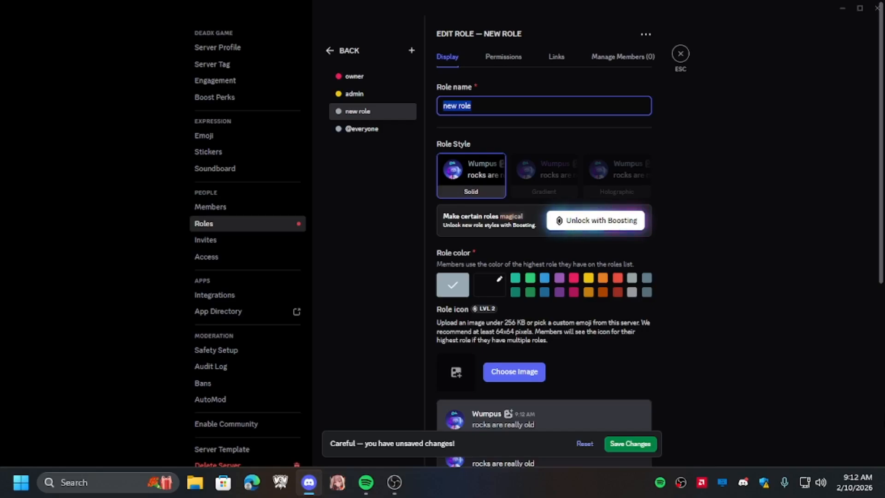
type("player")
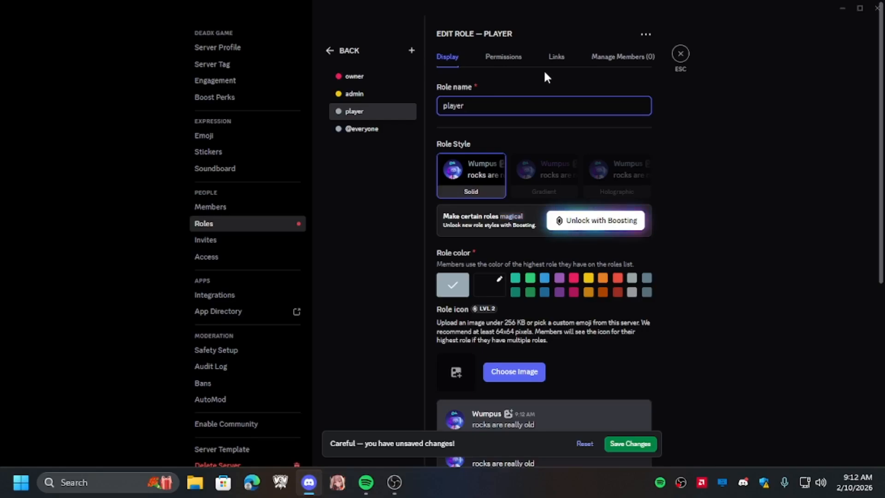
- Set the player role's colour to green
scroll(578, 187, "down", 3)
left_click(530, 174)
scroll(644, 244, "down", 4)
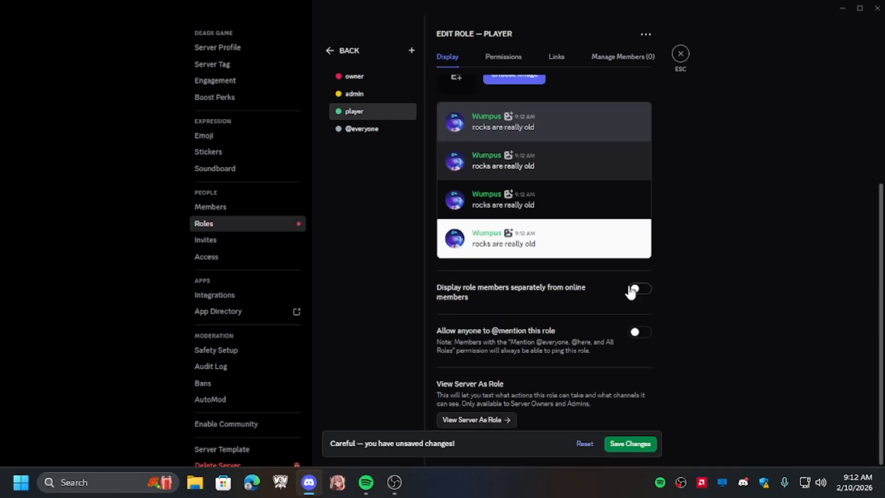
left_click(644, 289)
left_click(640, 333)
left_click(640, 442)
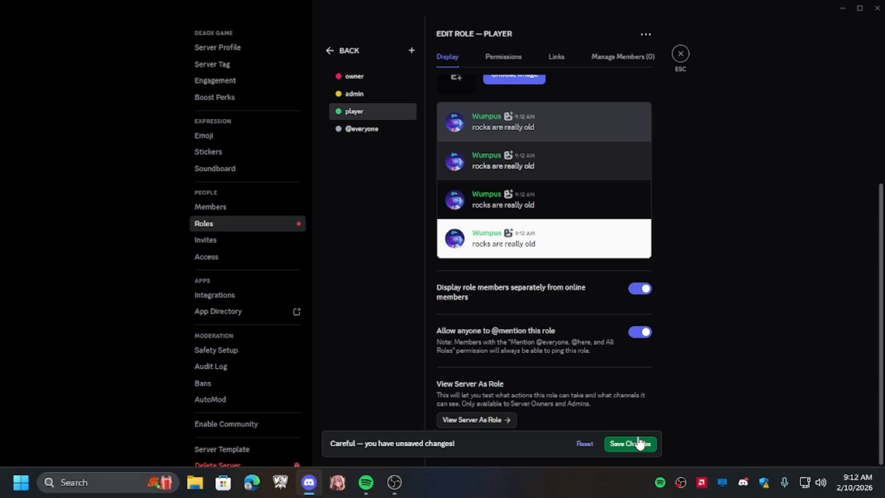
- Grant the player role View Channels, Send Messages and Create Posts, Embed Links and Attach Files permissions
left_click(507, 58)
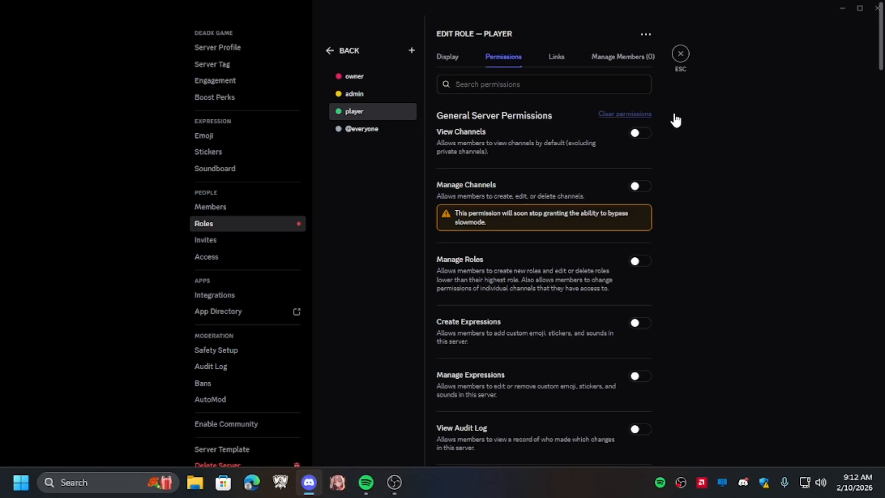
left_click(638, 133)
scroll(635, 301, "down", 10)
scroll(563, 322, "down", 3)
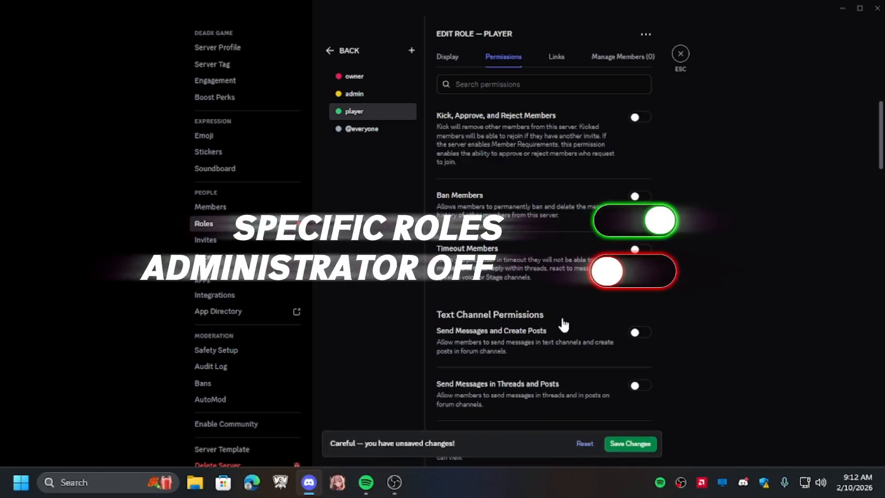
scroll(570, 234, "down", 3)
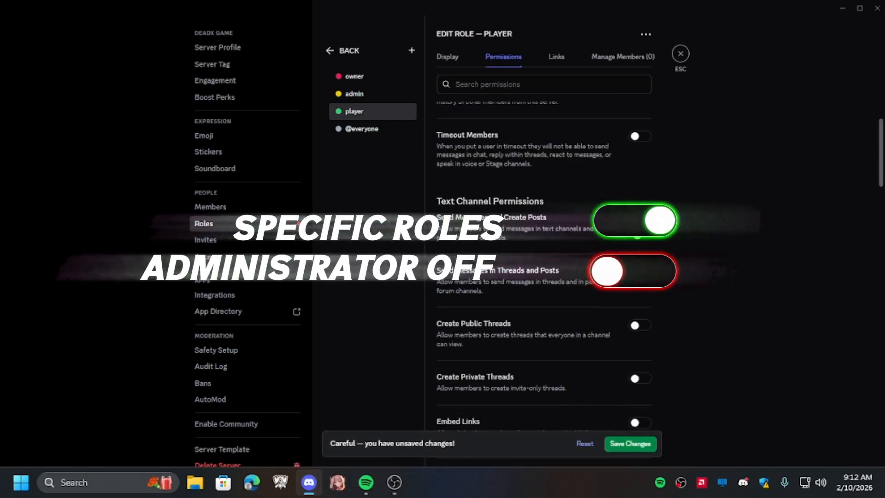
left_click(641, 220)
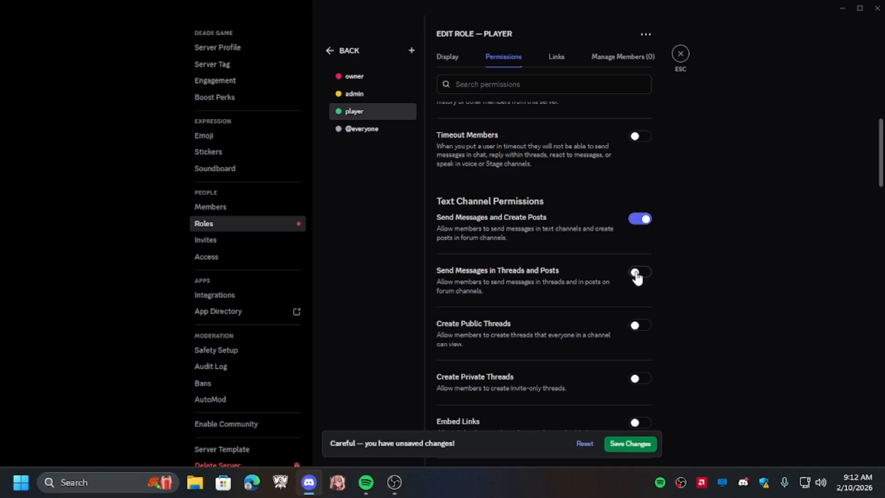
scroll(478, 279, "down", 6)
scroll(579, 233, "down", 3)
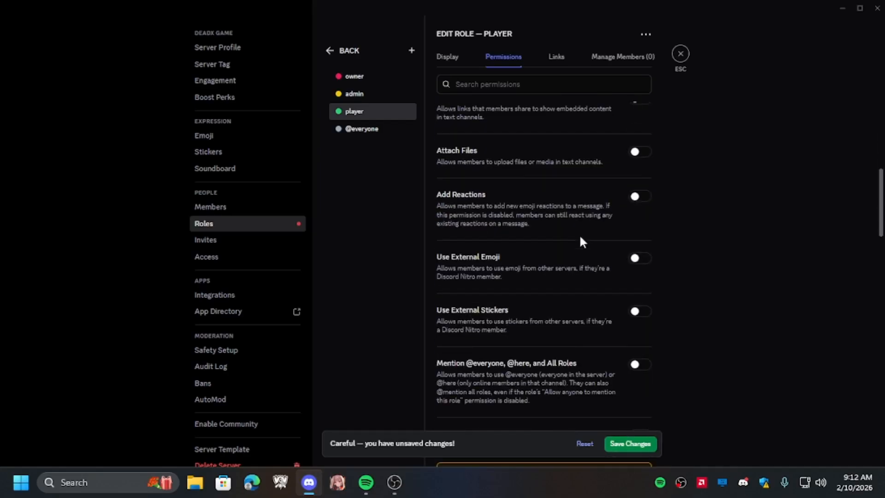
scroll(579, 234, "up", 3)
left_click(642, 209)
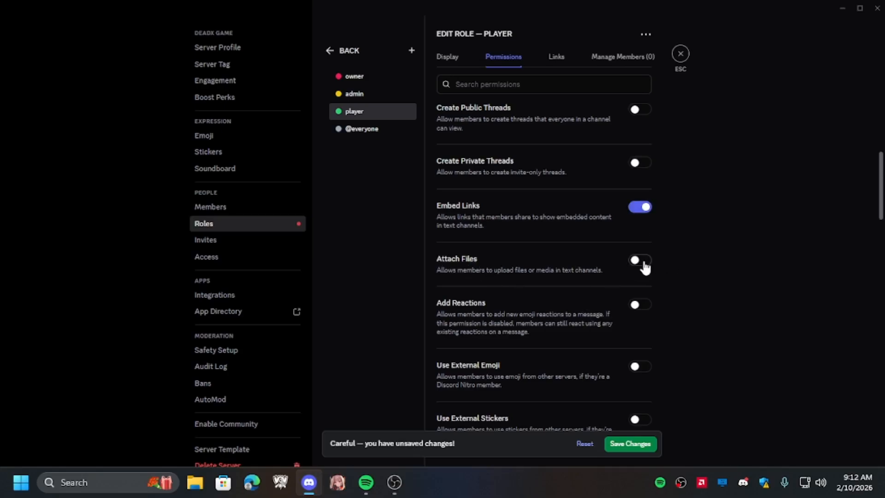
left_click(642, 261)
- Enable Connect, Speak, Video, Use Soundboard, Use External Sounds and Use Voice Activity for the player role, save, and close settings
scroll(542, 290, "down", 2)
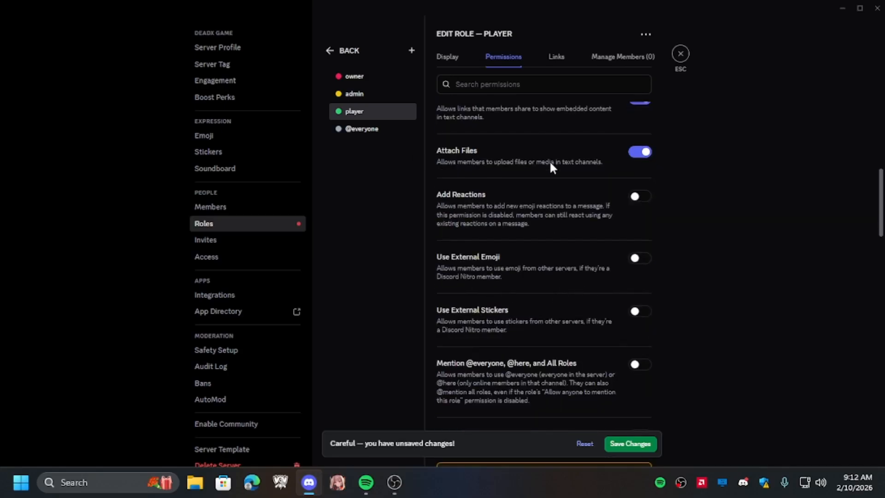
scroll(551, 166, "down", 6)
scroll(530, 277, "down", 6)
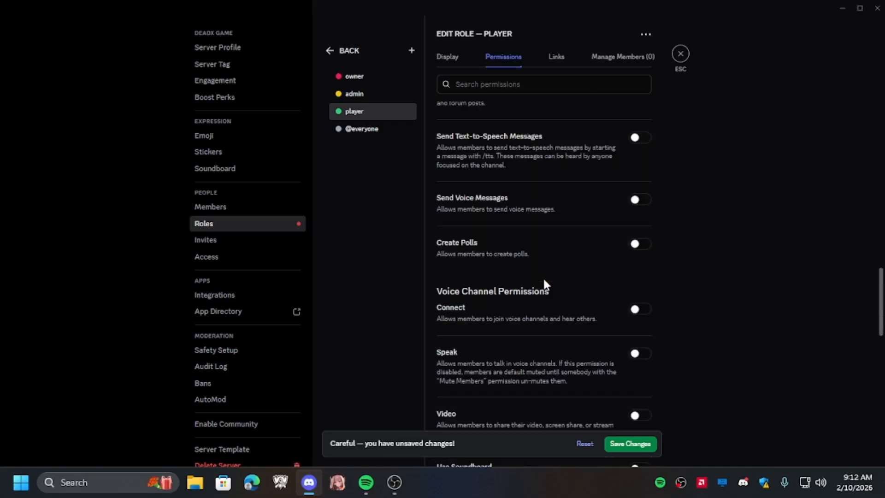
left_click(640, 303)
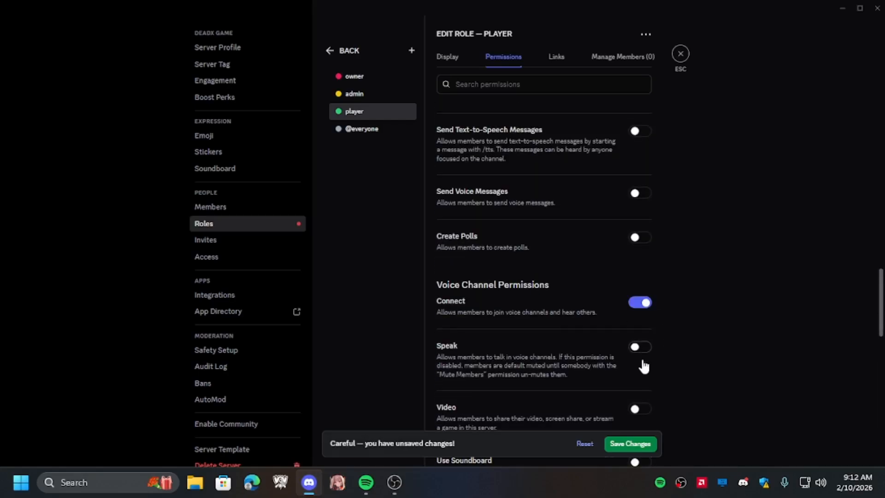
left_click(639, 347)
left_click(638, 409)
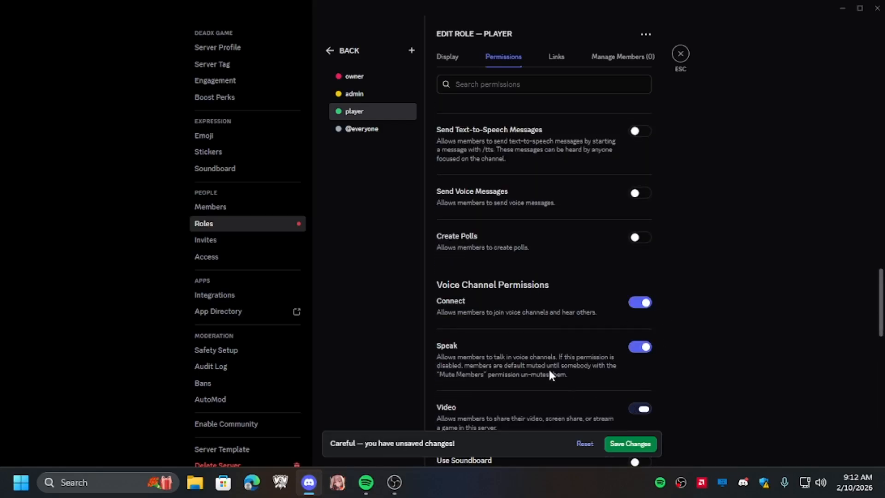
left_click(647, 250)
left_click(648, 250)
left_click(648, 249)
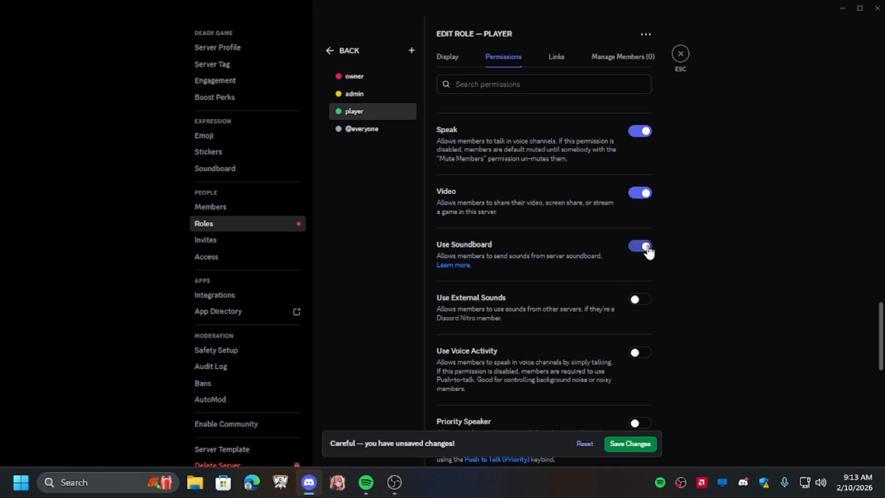
scroll(591, 303, "down", 2)
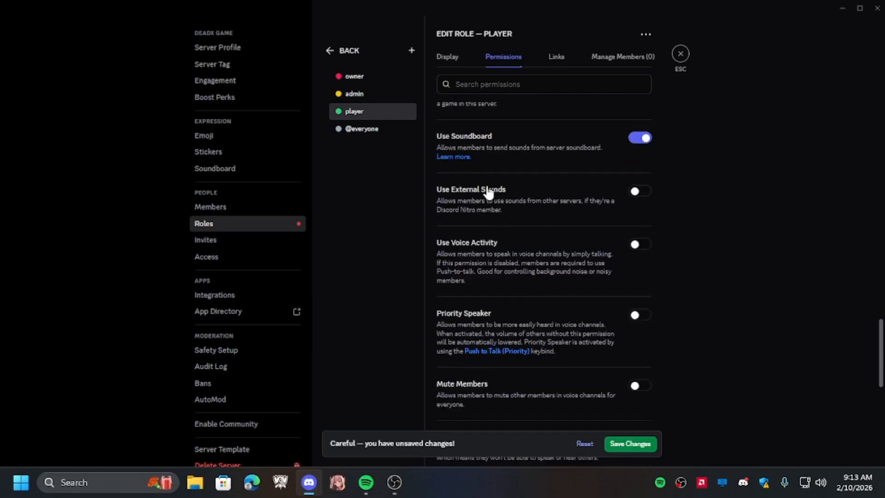
left_click(644, 194)
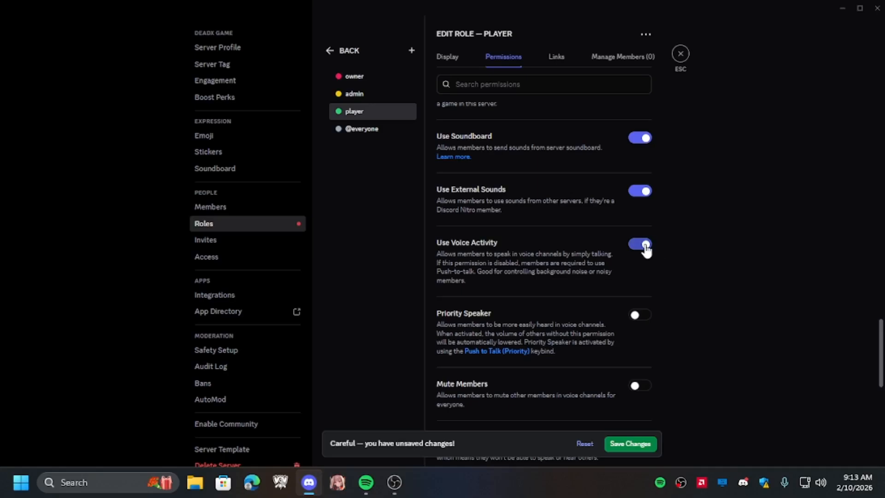
scroll(612, 296, "down", 3)
scroll(507, 291, "down", 1)
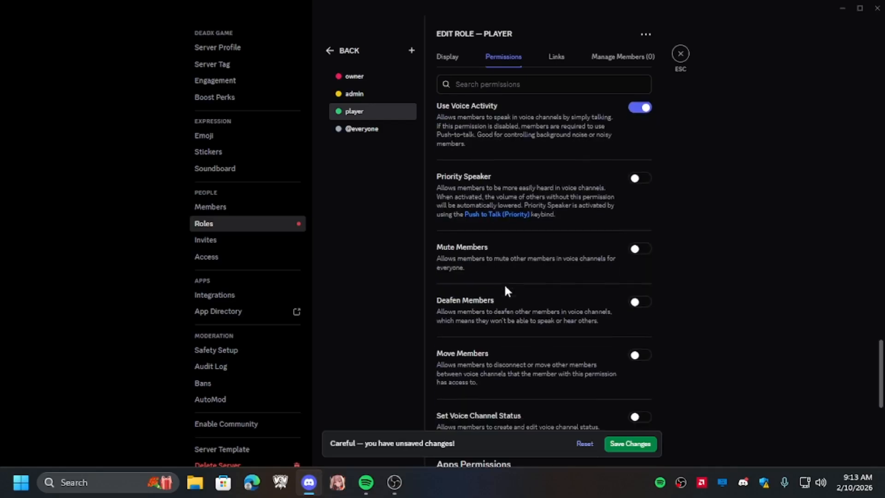
scroll(544, 295, "down", 5)
scroll(583, 323, "up", 15)
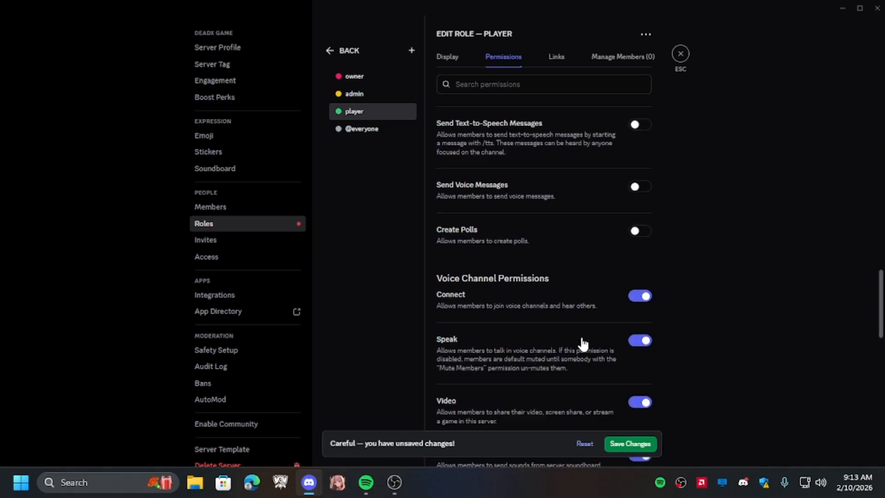
left_click(631, 444)
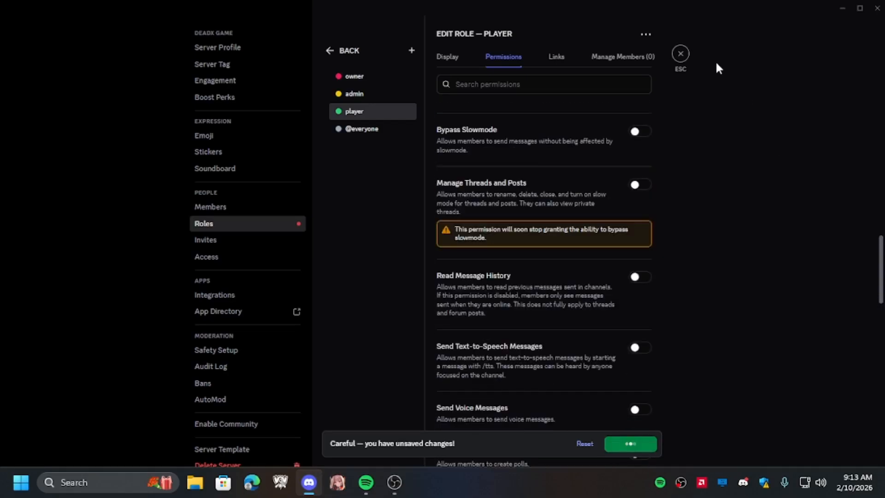
left_click(680, 55)
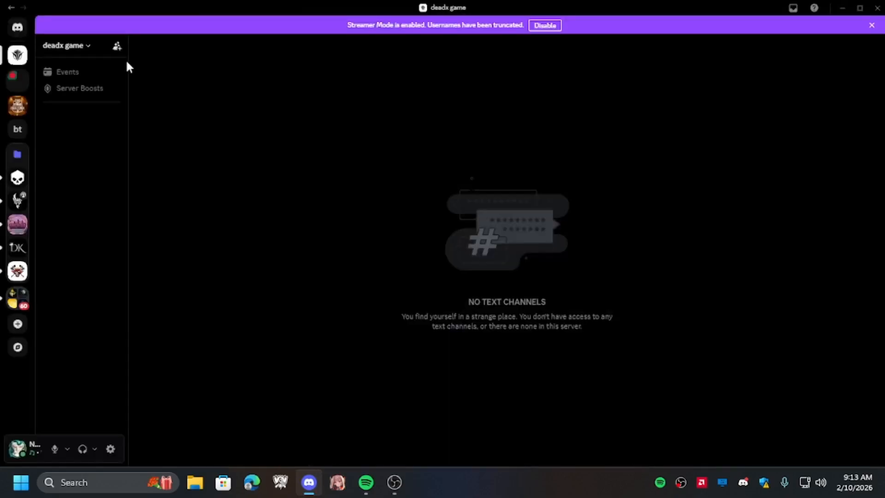
- Create a new category named announcements
left_click(72, 46)
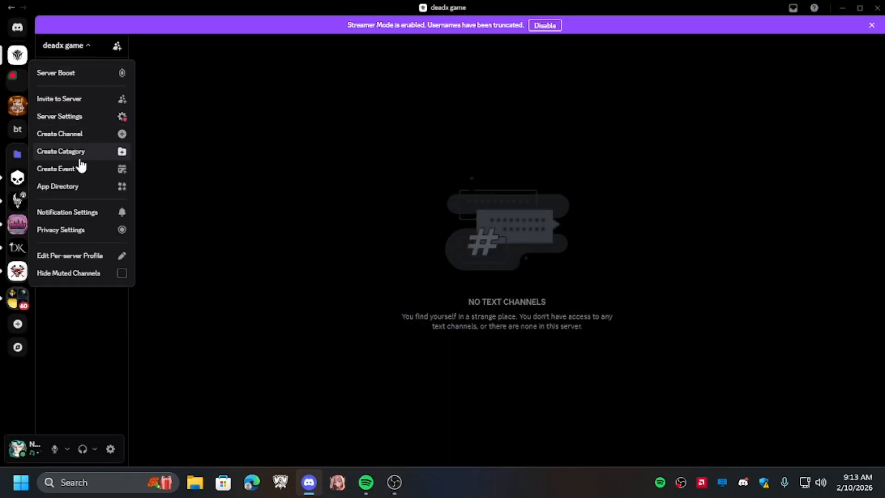
left_click(107, 152)
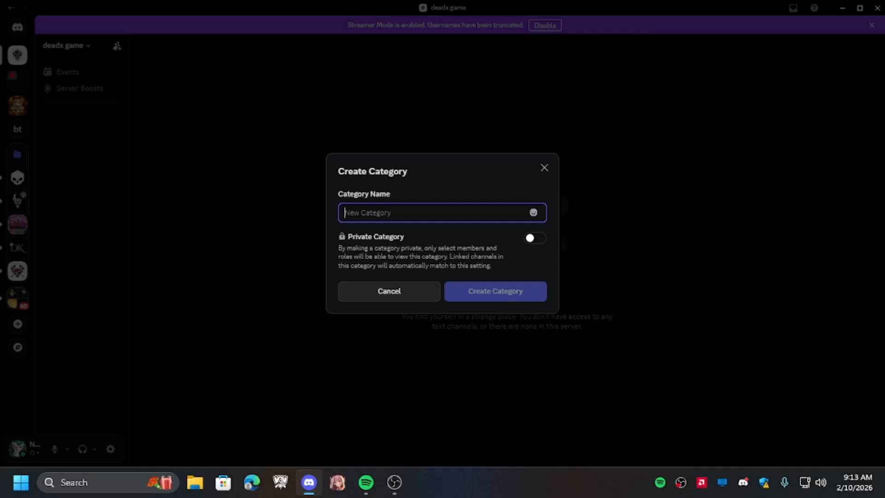
type("a")
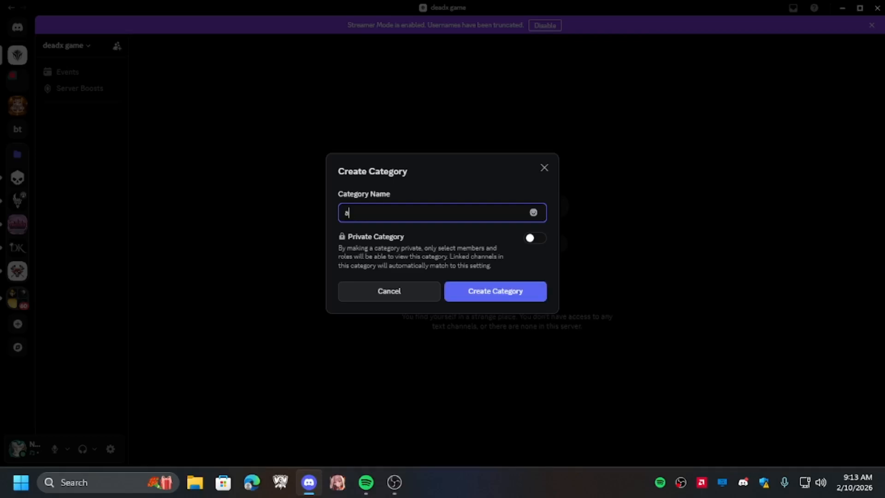
type("bbbnniou")
key("BackSpace")
key("BackSpace")
type("o")
type("uncement")
left_click(486, 293)
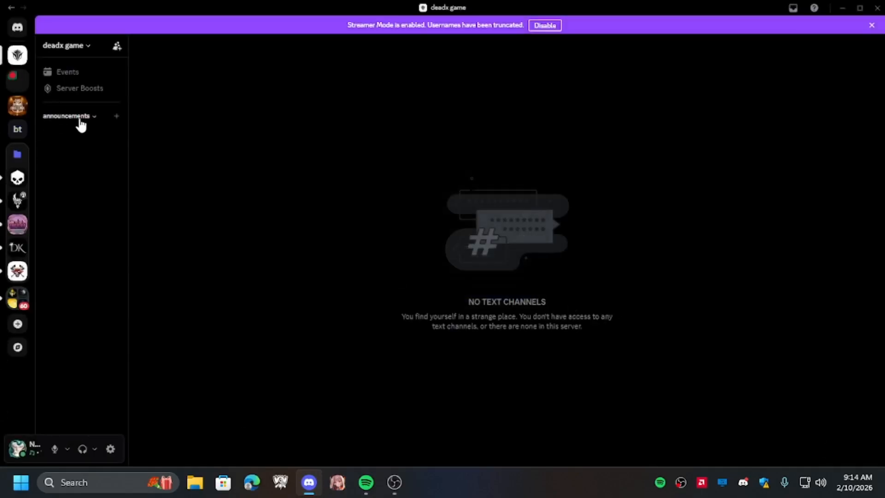
right_click(82, 122)
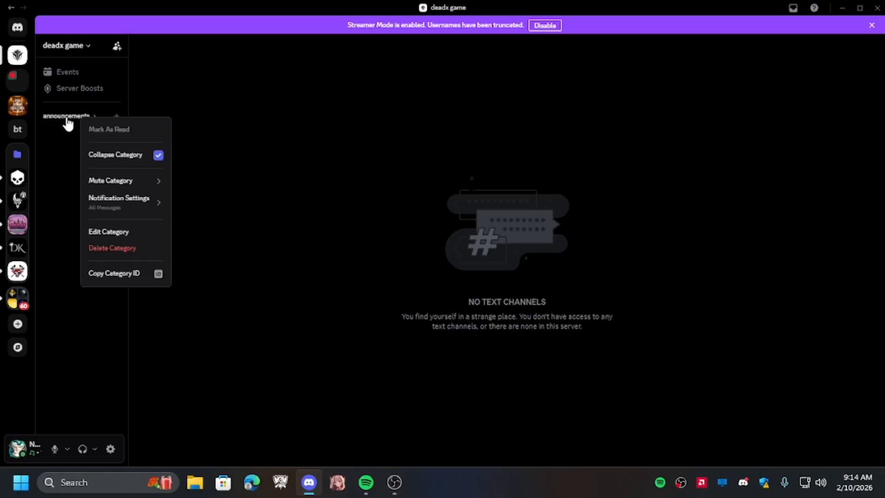
left_click(134, 231)
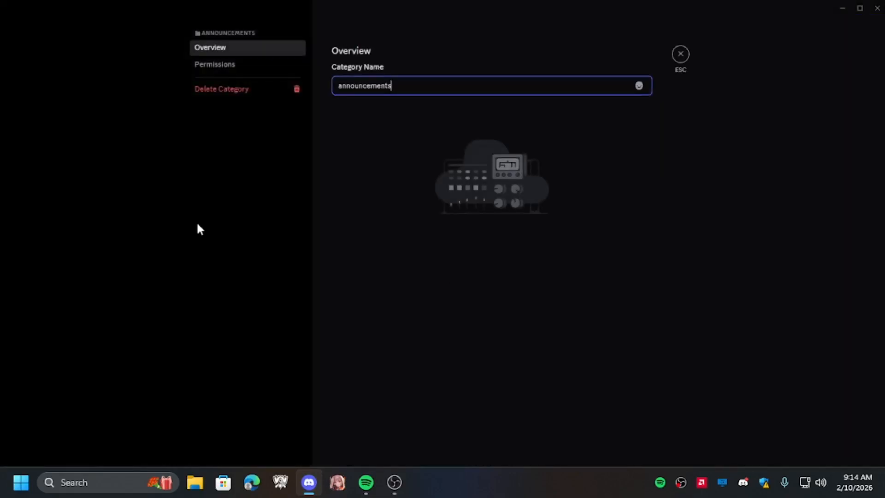
left_click(200, 66)
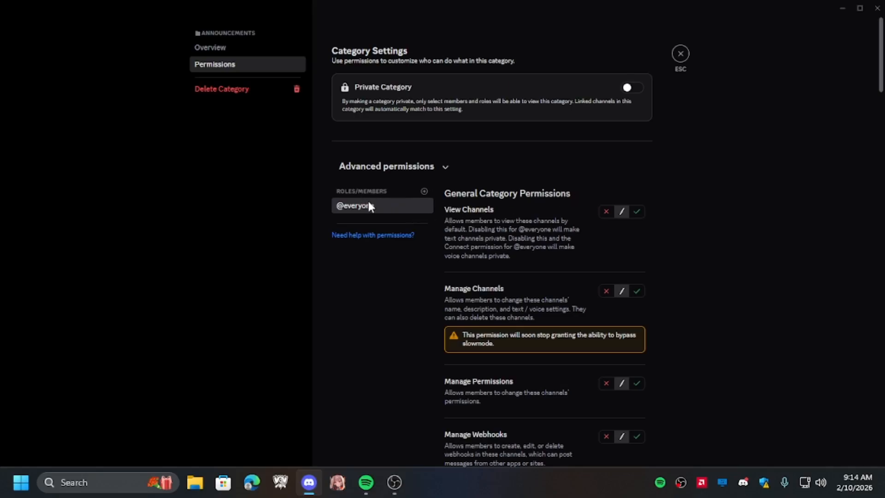
scroll(613, 240, "down", 10)
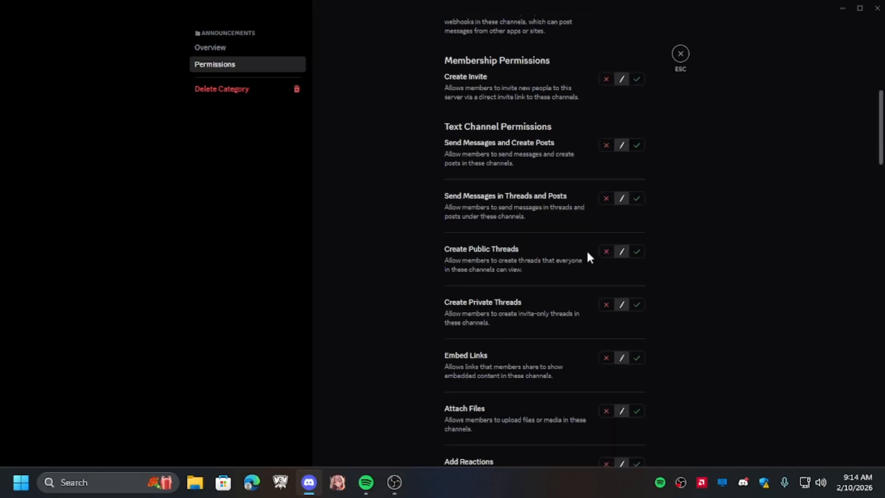
scroll(586, 253, "down", 2)
scroll(583, 260, "up", 4)
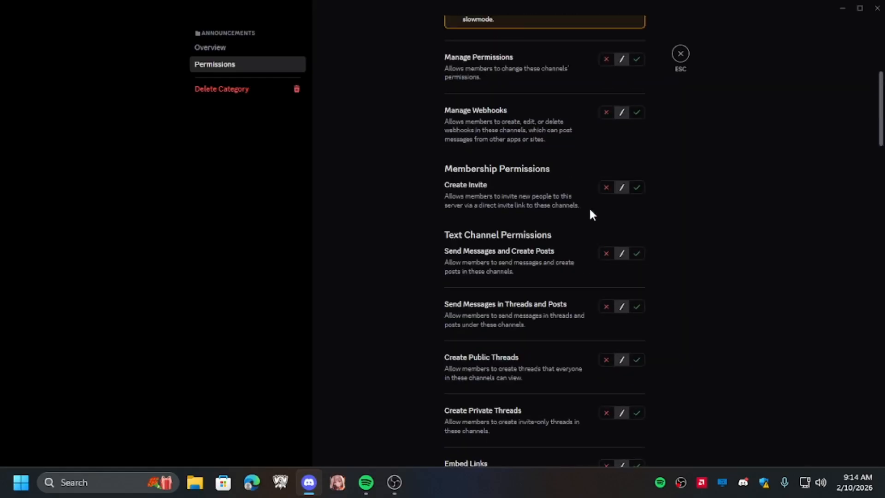
left_click(606, 253)
left_click(606, 306)
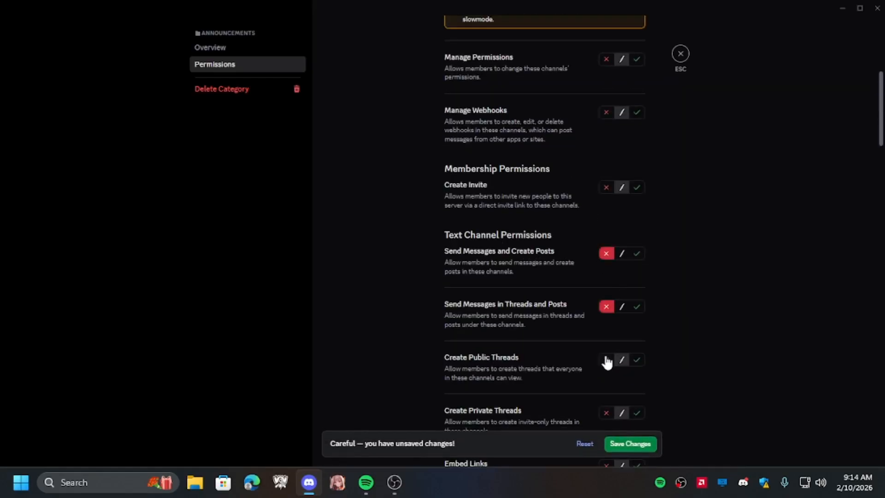
left_click(606, 359)
left_click(606, 417)
scroll(535, 325, "down", 2)
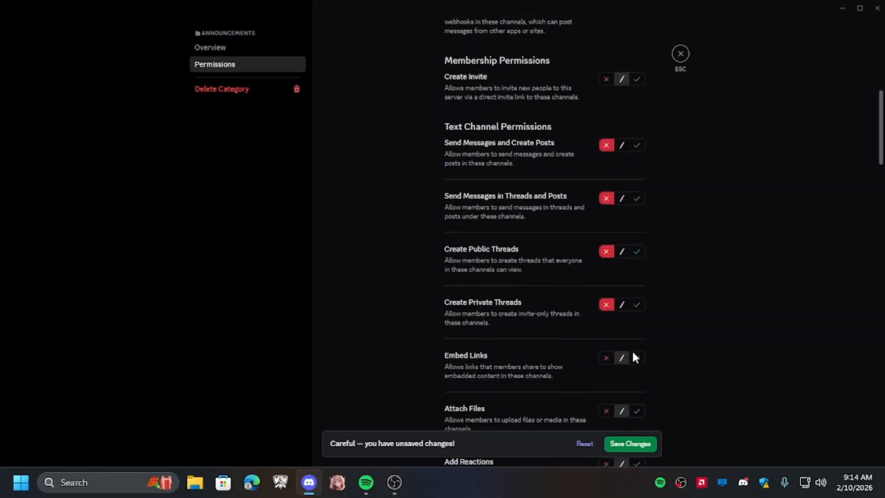
left_click(608, 358)
left_click(606, 410)
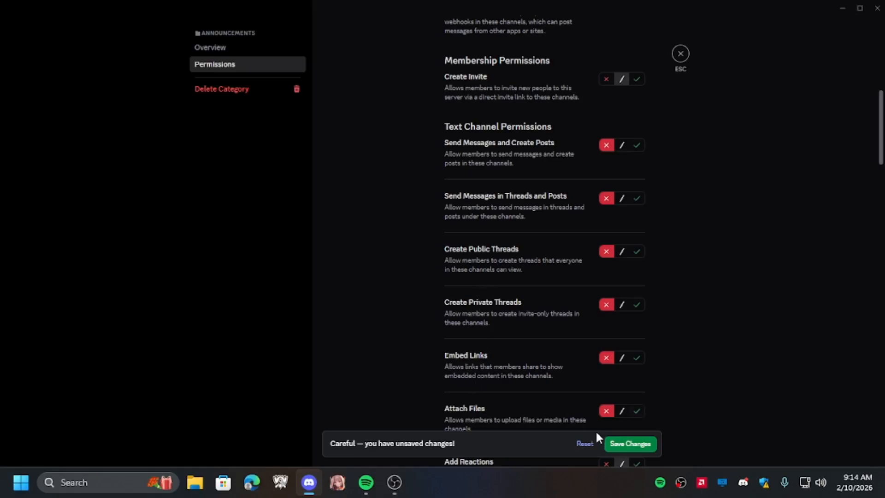
left_click(635, 444)
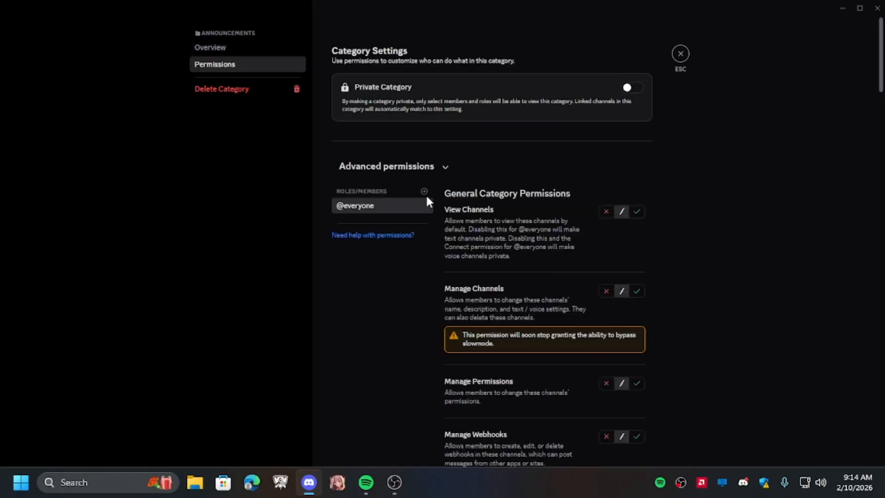
- Add the player role to the category, allow View Channels, deny messaging, threads, embed links and attach files, and save
left_click(424, 191)
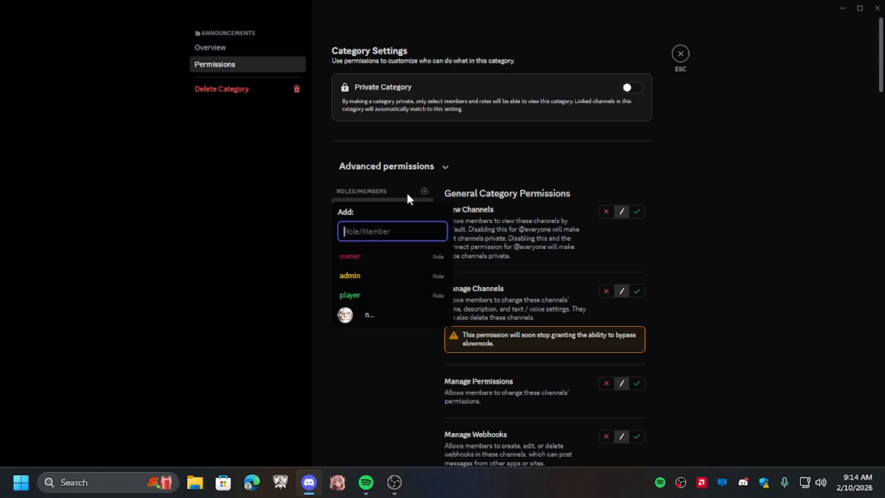
left_click(364, 294)
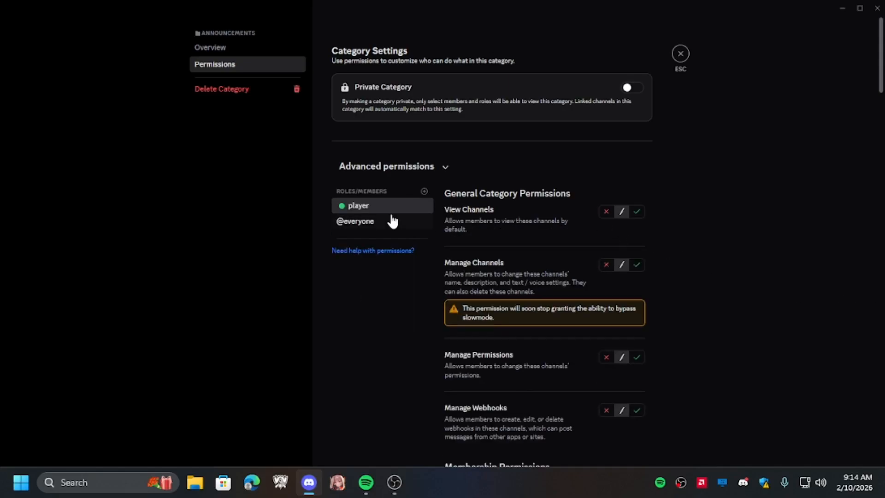
left_click(637, 212)
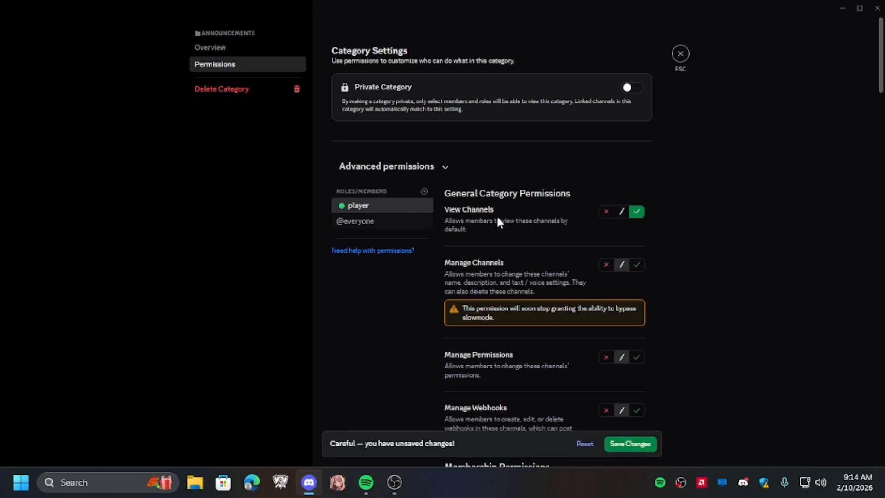
scroll(585, 224, "down", 9)
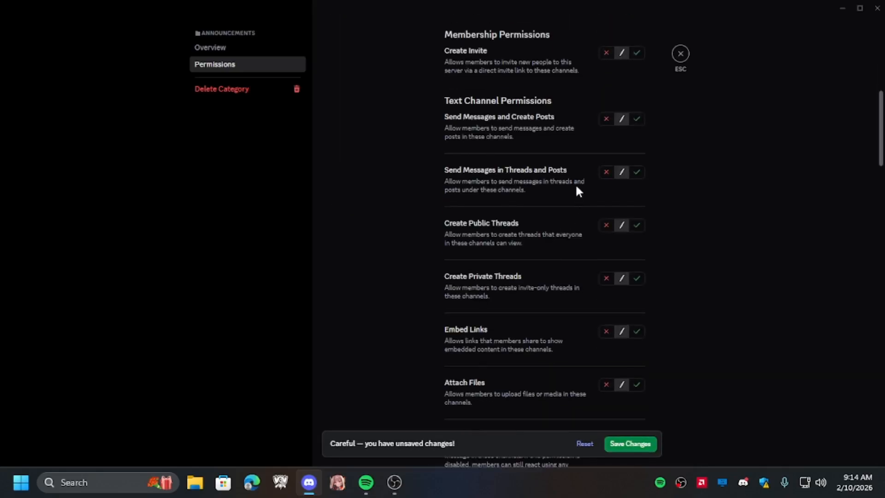
left_click(606, 119)
left_click(605, 172)
left_click(605, 225)
left_click(607, 278)
left_click(606, 331)
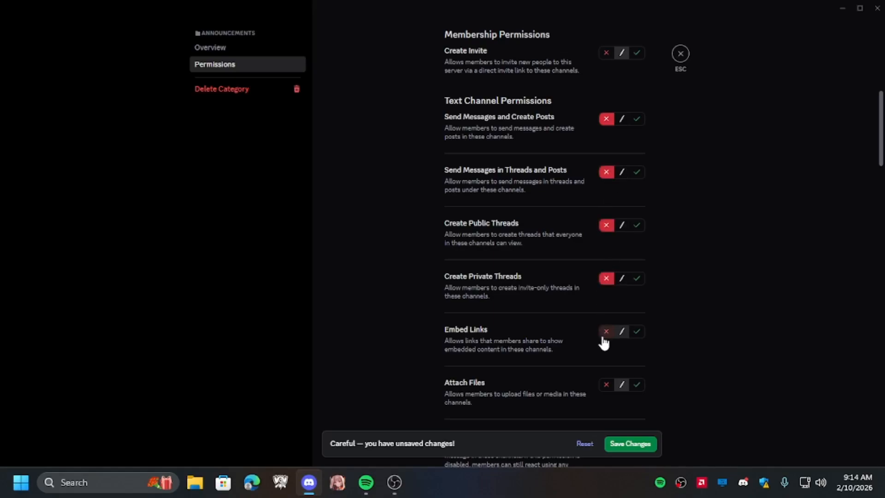
left_click(606, 385)
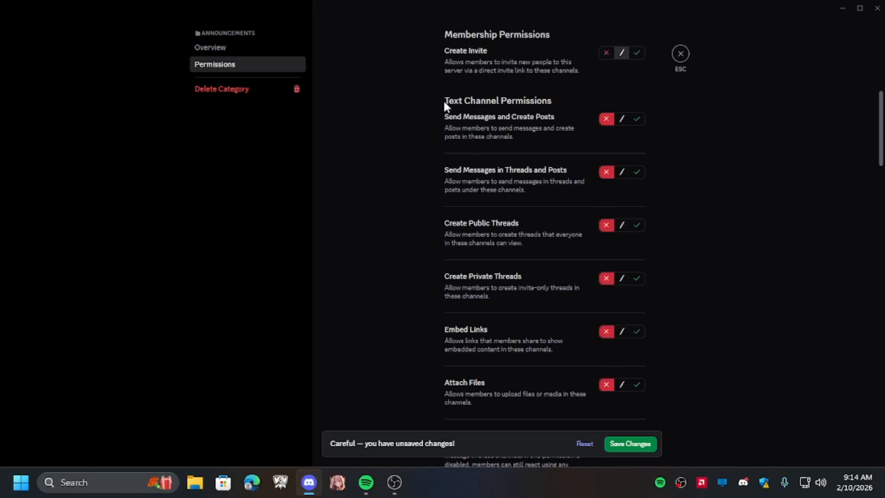
left_click(637, 455)
- Add the owner role, allowing View Channels, messaging, thread messages, public and private threads, Embed Links, Attach Files and Add Reactions, then save
left_click(424, 191)
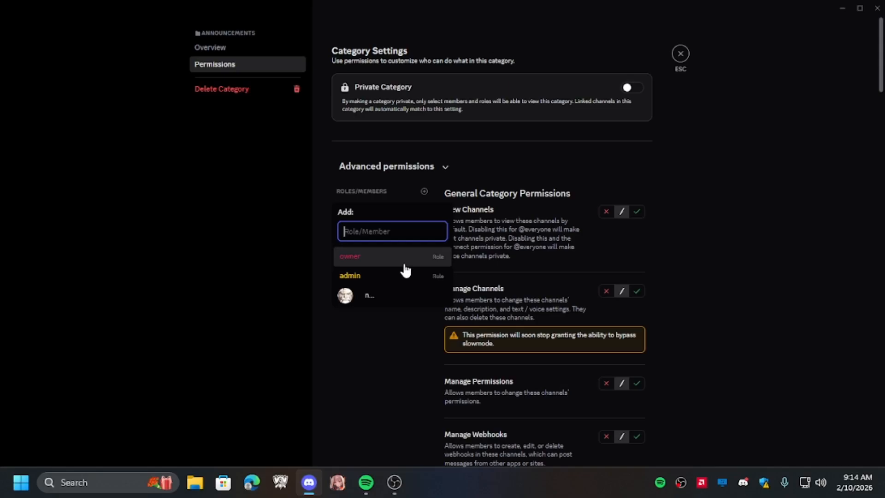
left_click(391, 269)
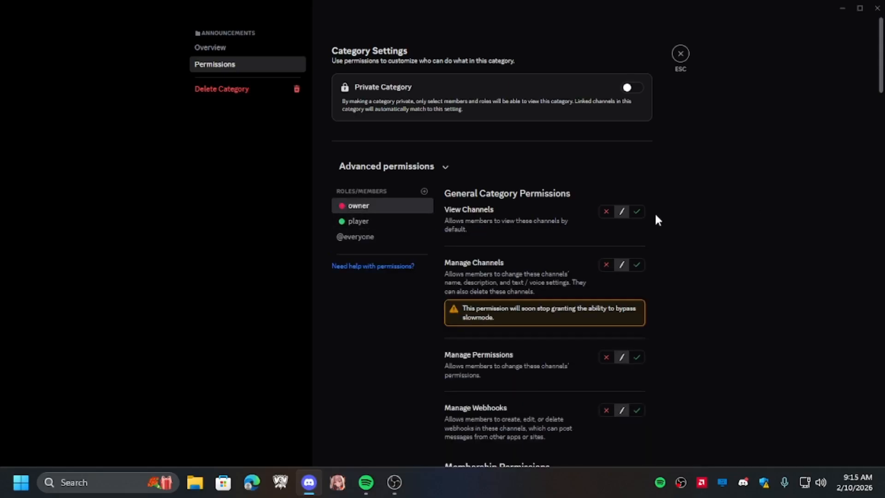
left_click(636, 211)
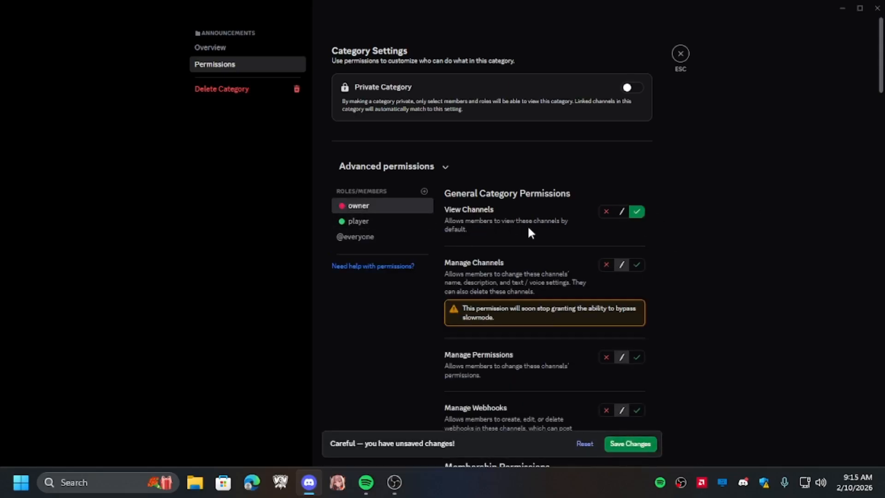
scroll(530, 232, "down", 7)
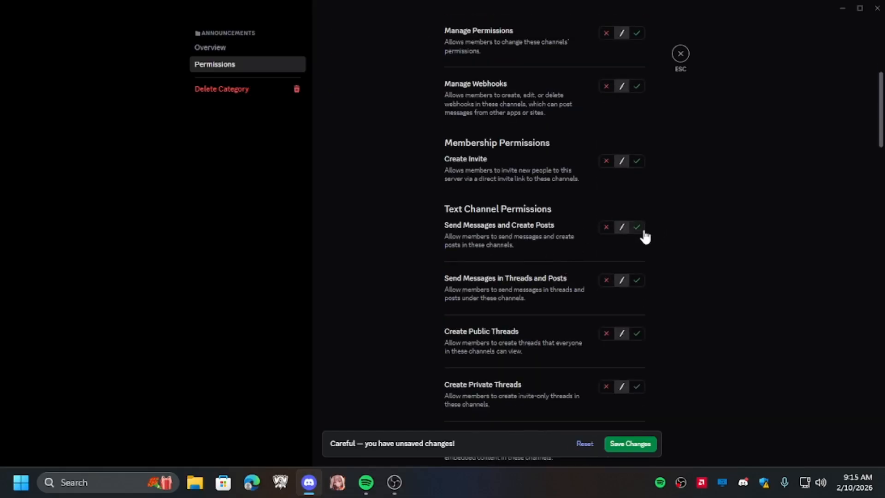
left_click(642, 231)
left_click(637, 281)
left_click(638, 334)
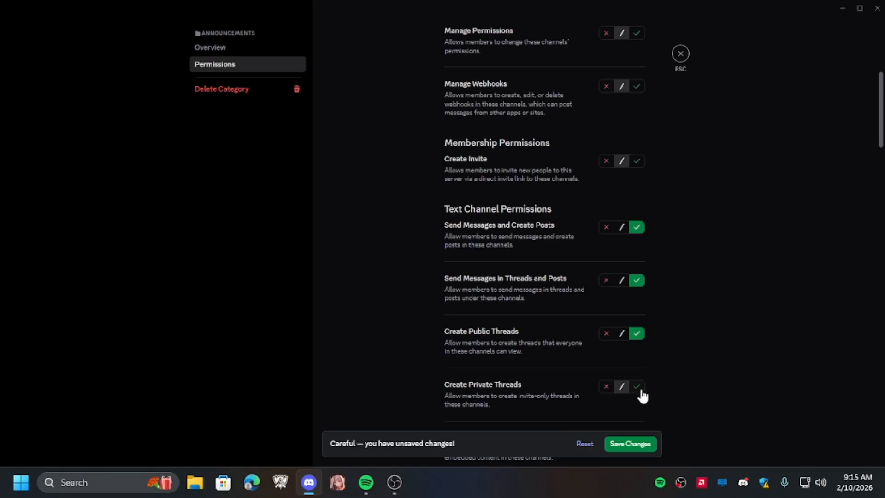
left_click(638, 388)
scroll(623, 300, "down", 5)
left_click(635, 230)
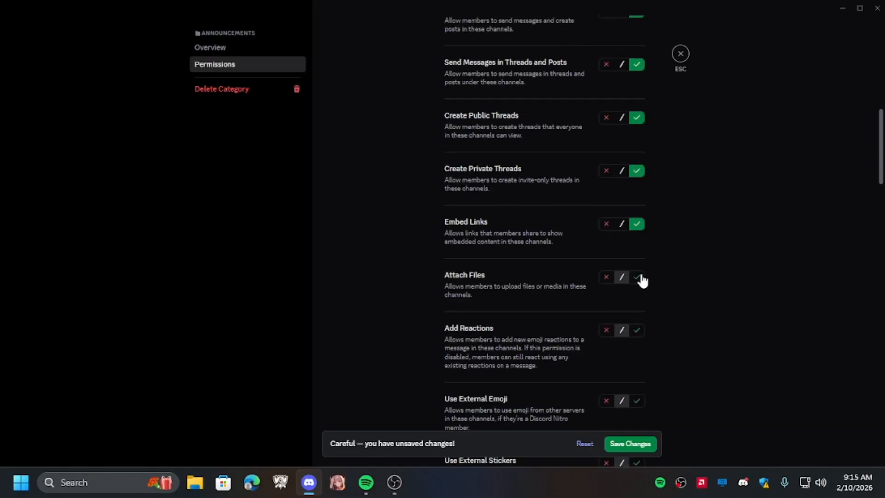
left_click(642, 280)
left_click(639, 339)
left_click(637, 444)
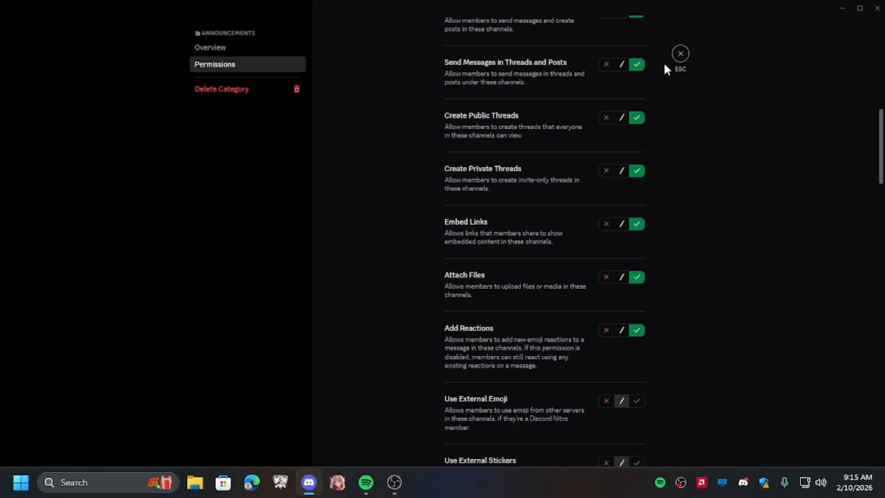
- Close the category settings
scroll(382, 134, "up", 9)
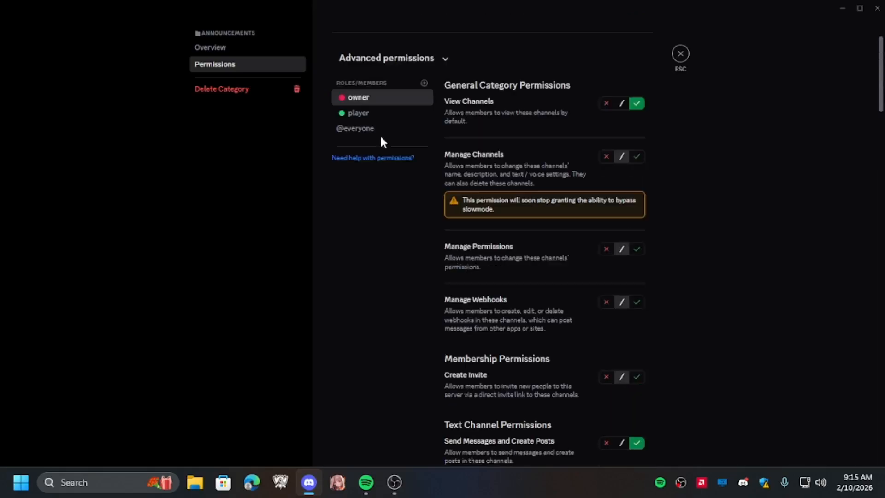
left_click(423, 84)
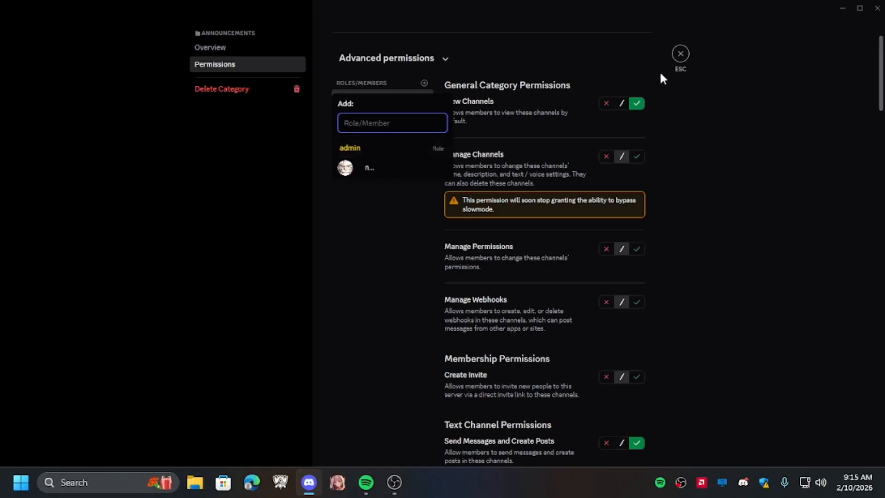
left_click(663, 53)
left_click(680, 54)
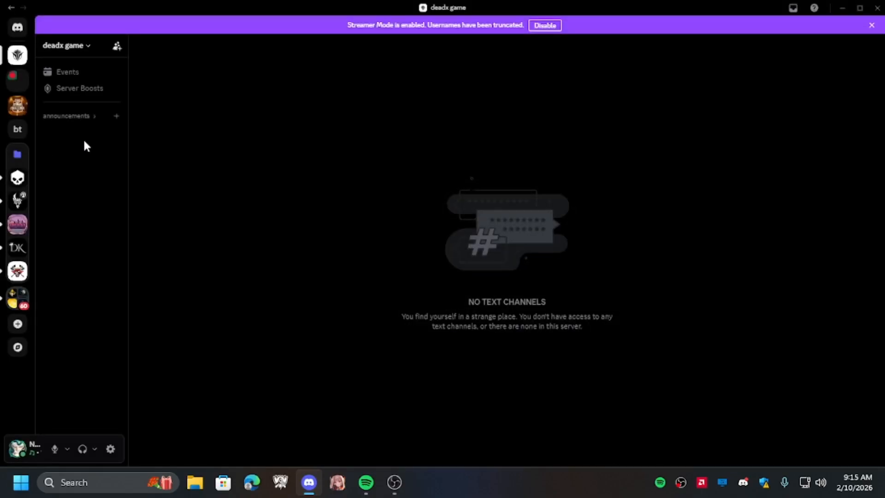
- Create a text channel named welcome in the announcements category
left_click(116, 116)
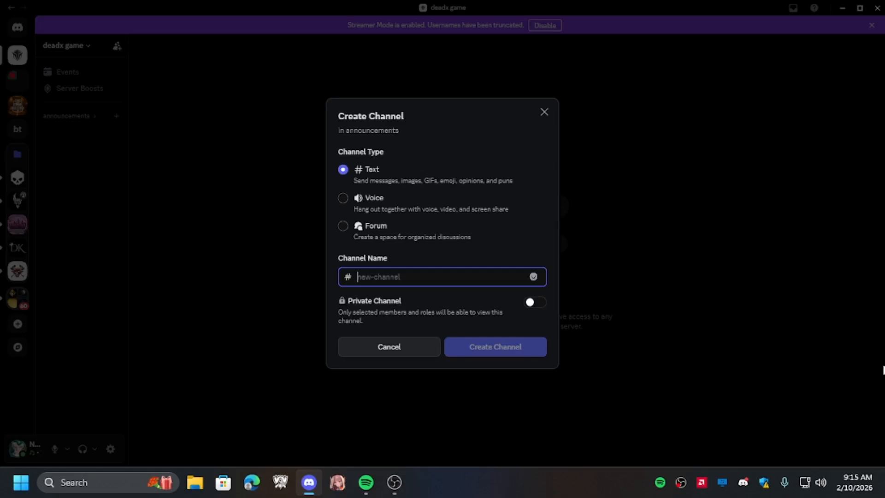
type("welcome")
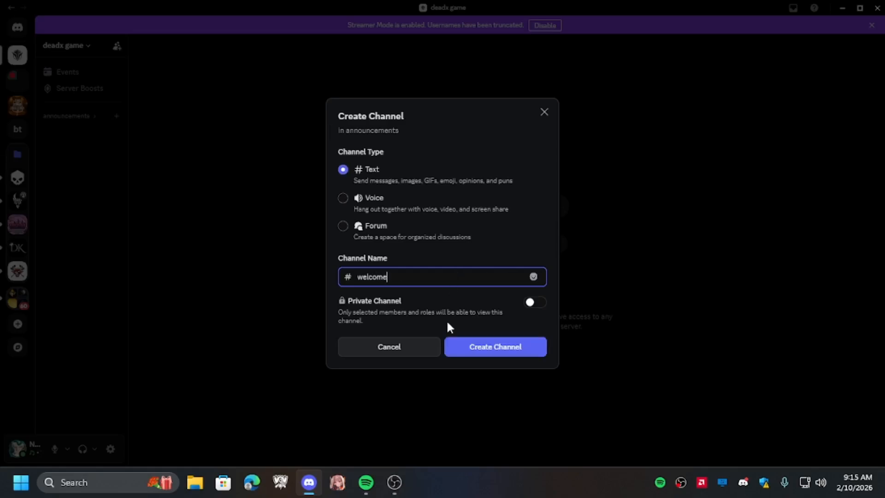
left_click(468, 349)
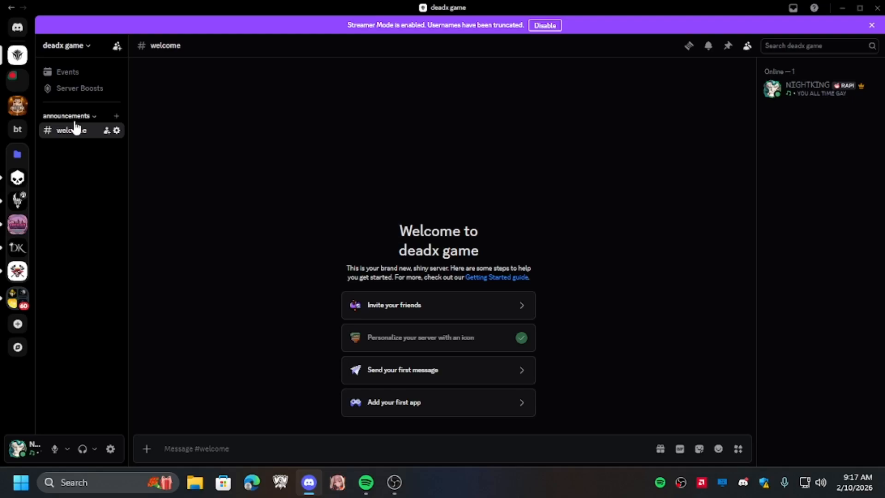
- Create a text channel named rules in the announcements category
left_click(77, 118)
left_click(64, 118)
left_click(87, 118)
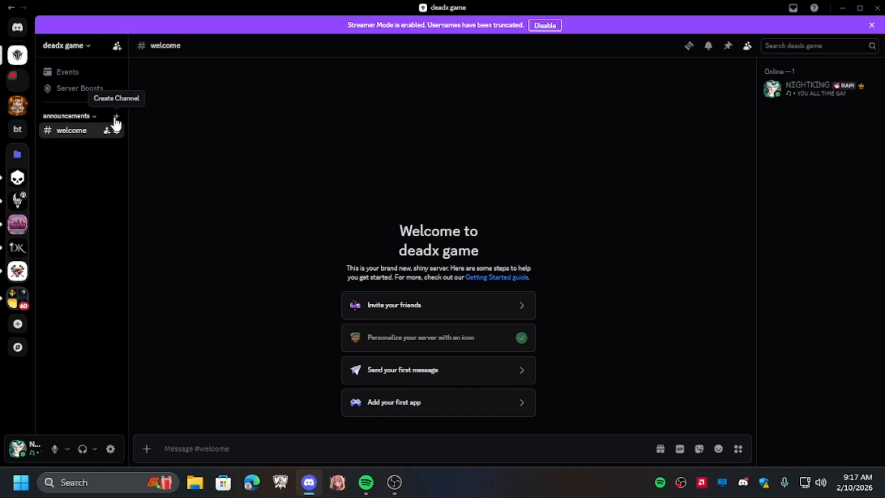
left_click(116, 118)
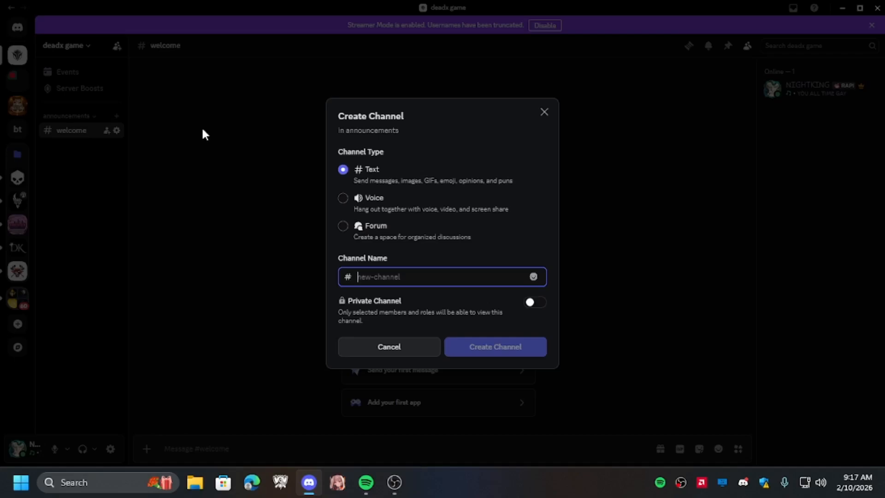
type("rules")
key("Return")
- Create a text channel named announcements in the announcements category
left_click(118, 118)
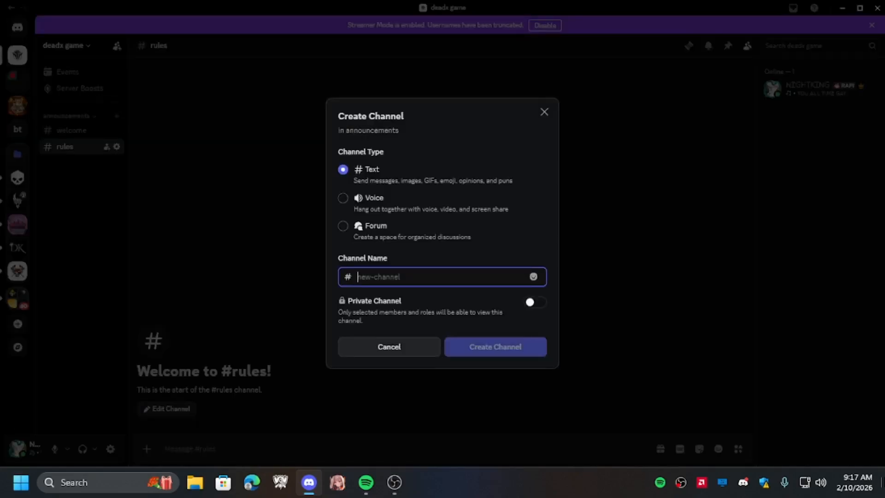
type("a")
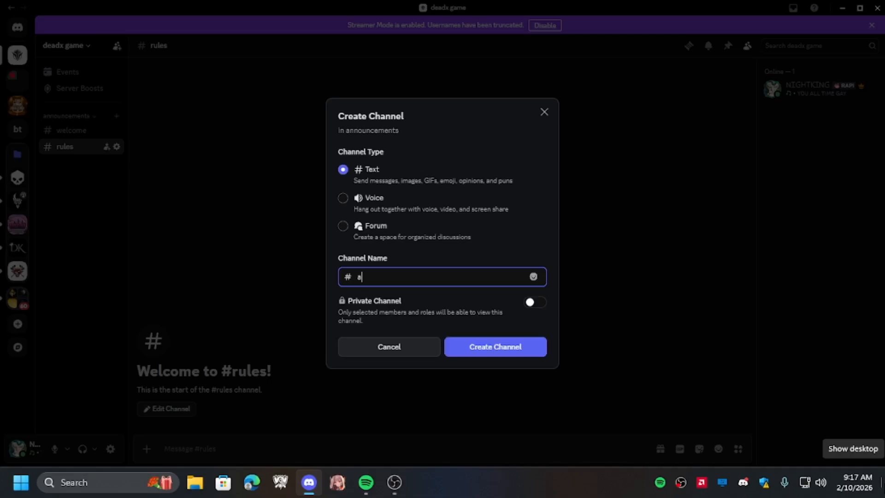
type("nnouncements")
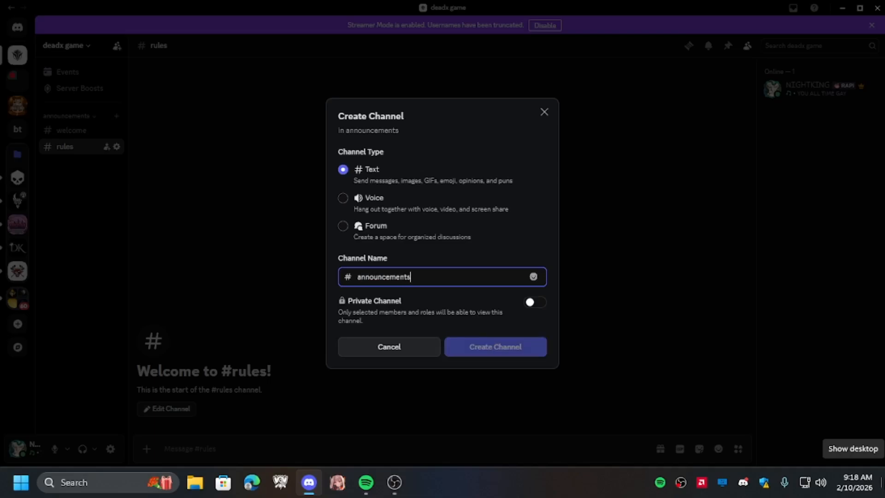
key("Return")
- Create a text channel named game-news in the announcements category
left_click(116, 115)
type("game-news")
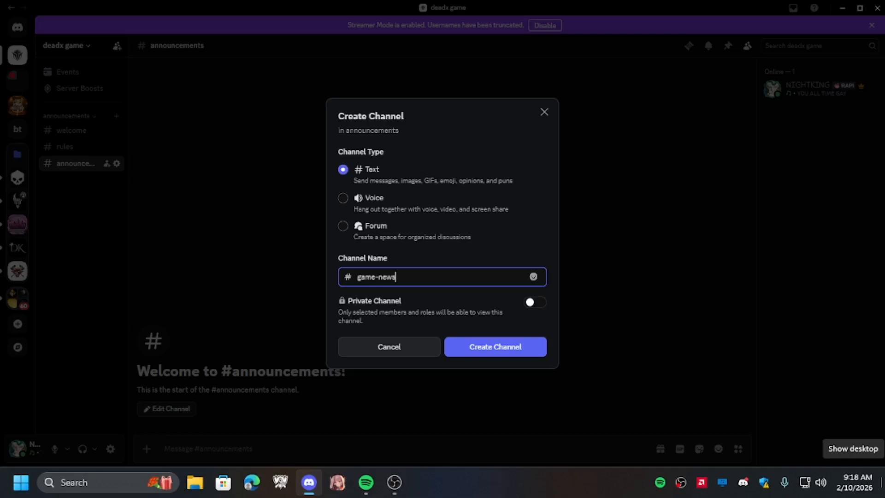
left_click(497, 341)
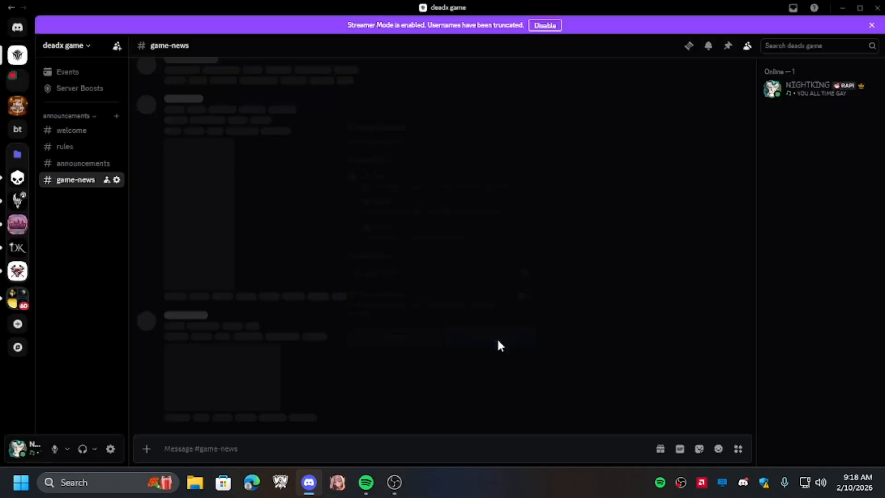
- Collapse the announcements category and create a new category named general chat
left_click(67, 116)
left_click(76, 46)
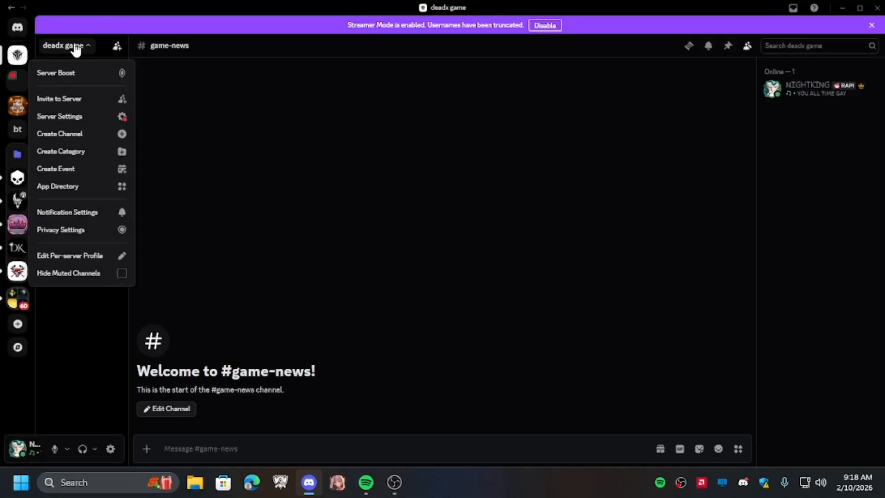
left_click(97, 154)
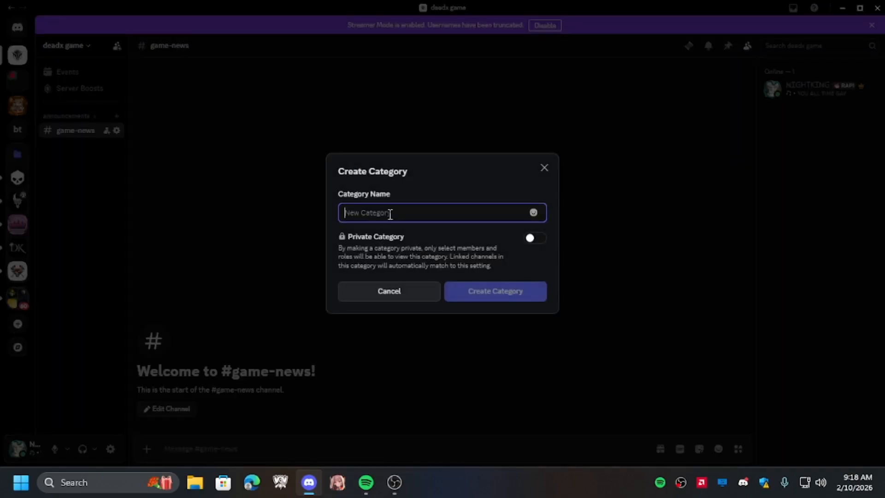
type("ge")
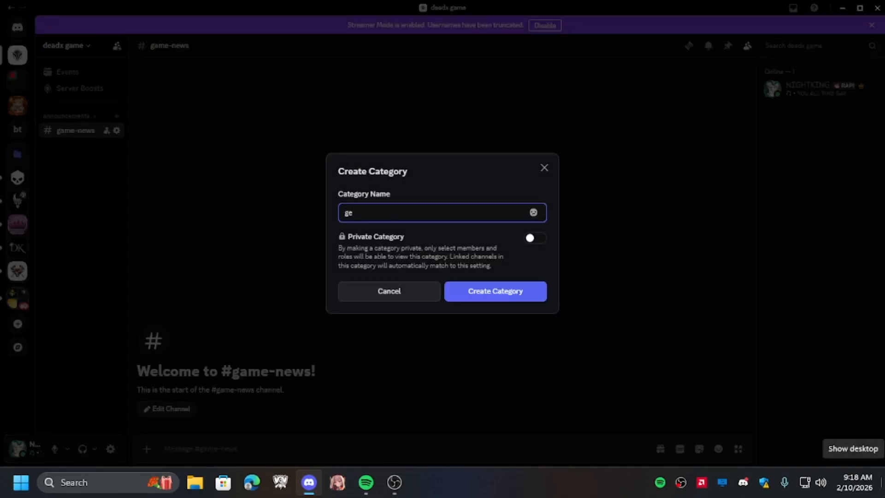
type("neral chat")
key("Return")
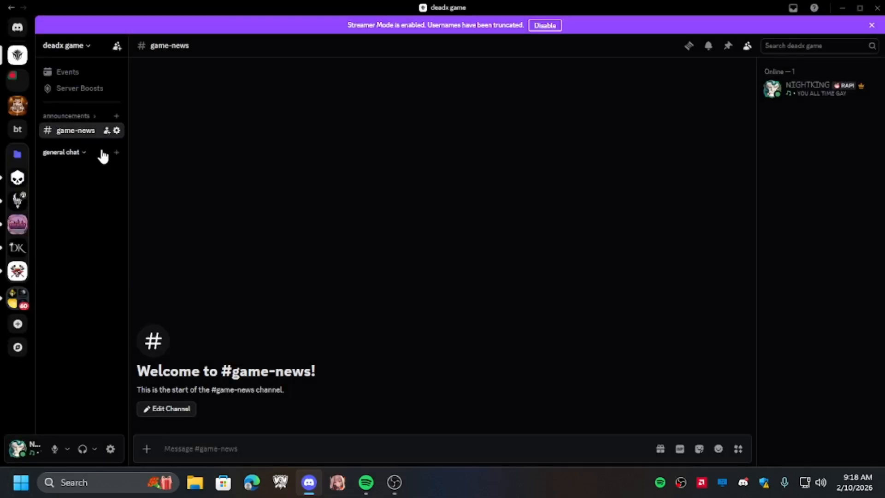
right_click(102, 152)
left_click(151, 279)
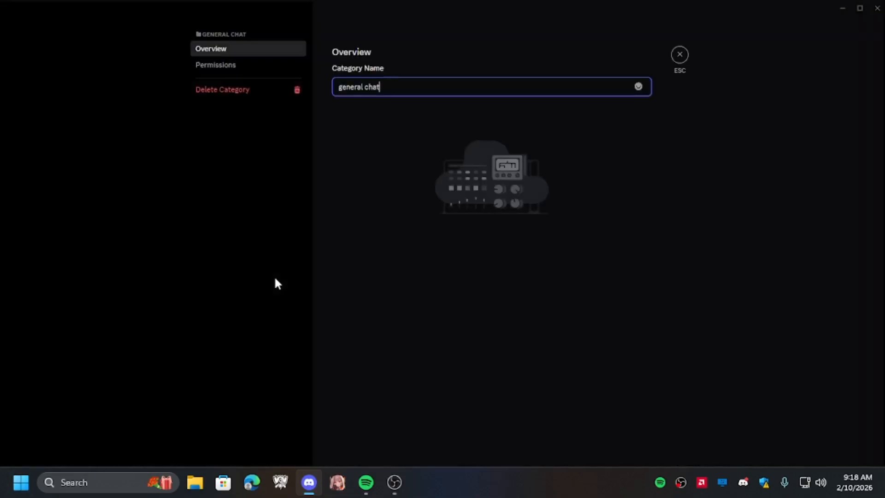
left_click(228, 65)
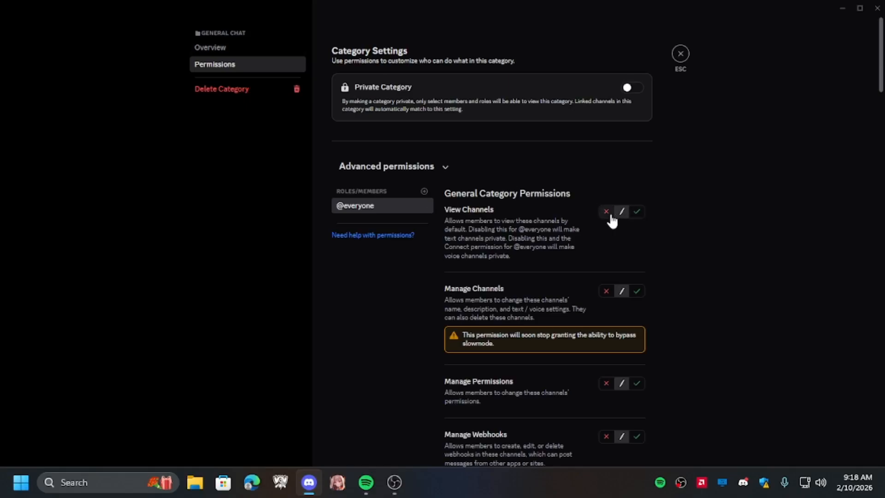
left_click(636, 211)
scroll(538, 292, "down", 7)
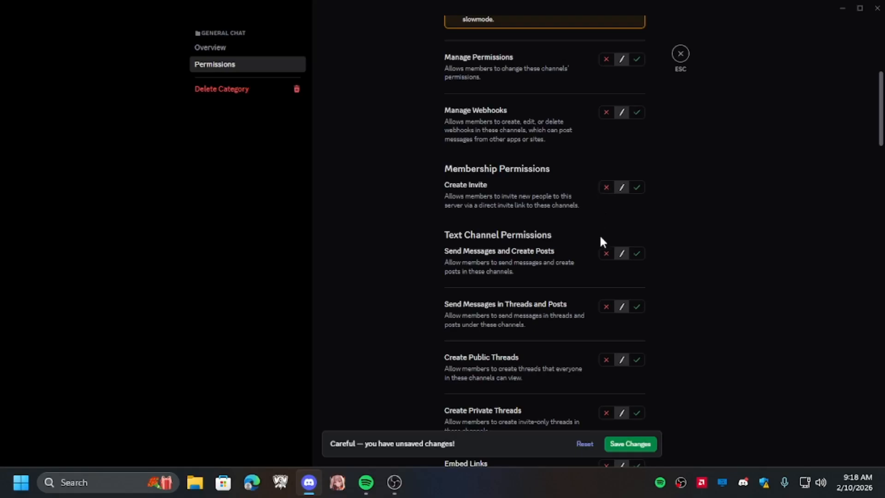
left_click(606, 254)
left_click(608, 307)
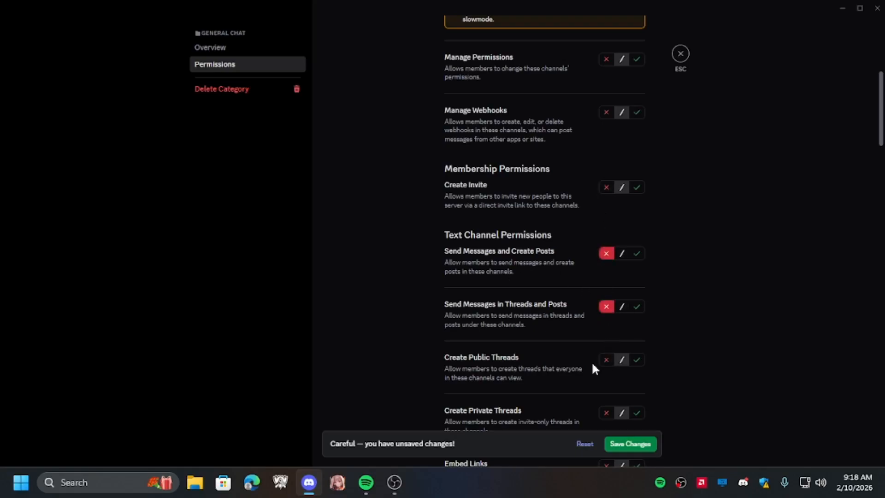
left_click(605, 360)
scroll(599, 337, "down", 2)
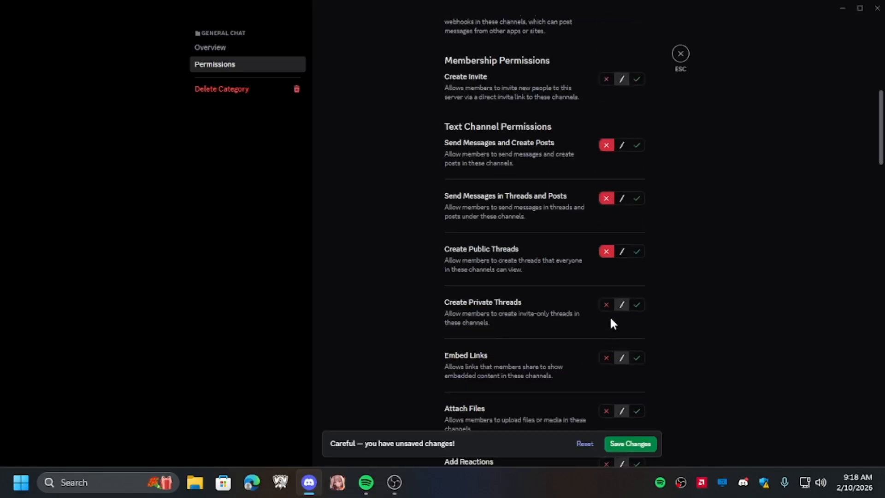
left_click(607, 305)
scroll(588, 354, "down", 2)
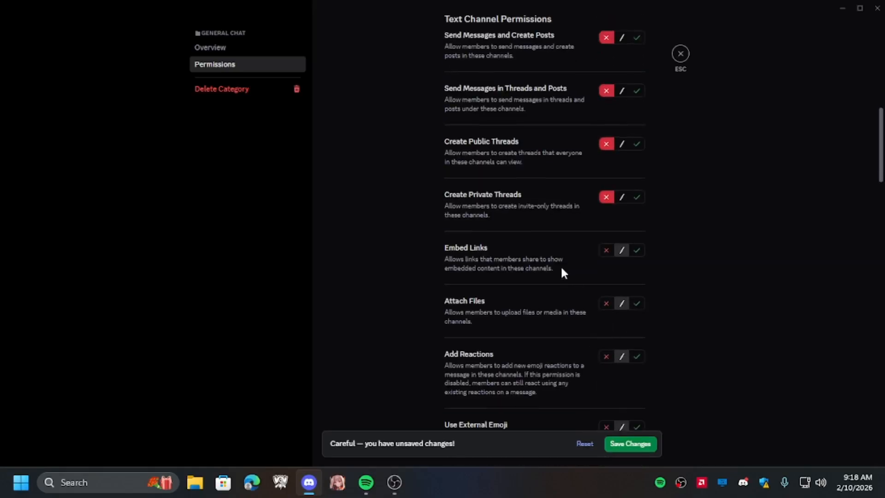
left_click(606, 303)
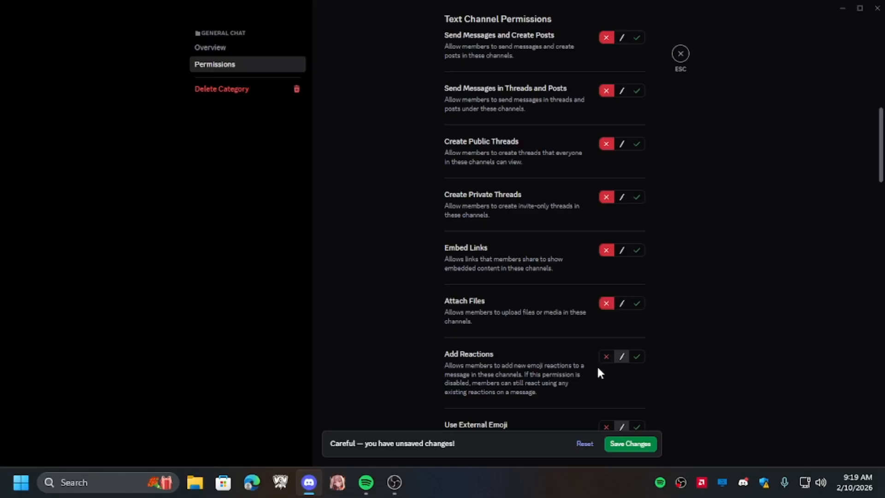
scroll(594, 371, "up", 3)
left_click(631, 443)
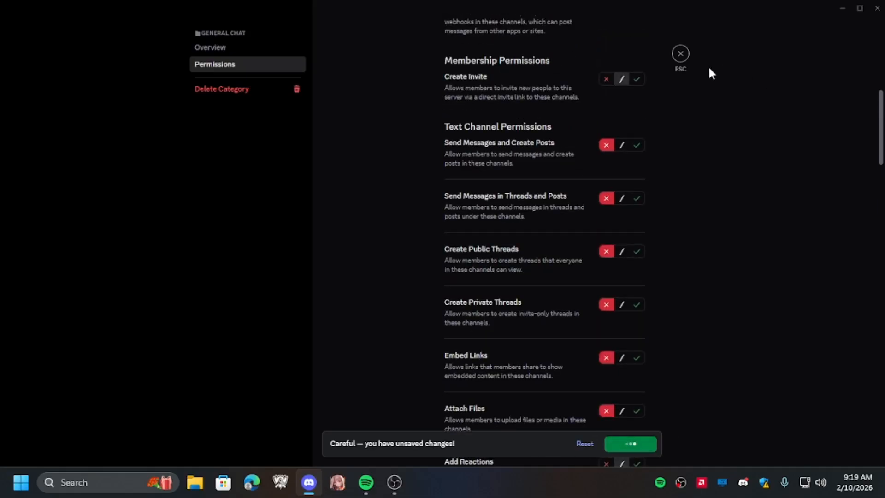
- Add the player role to the category permissions and allow it View Channels
left_click(424, 191)
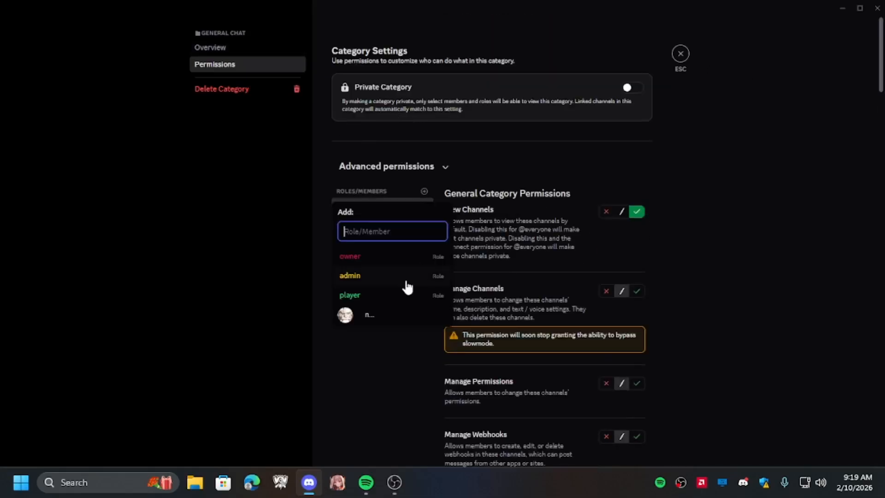
left_click(370, 297)
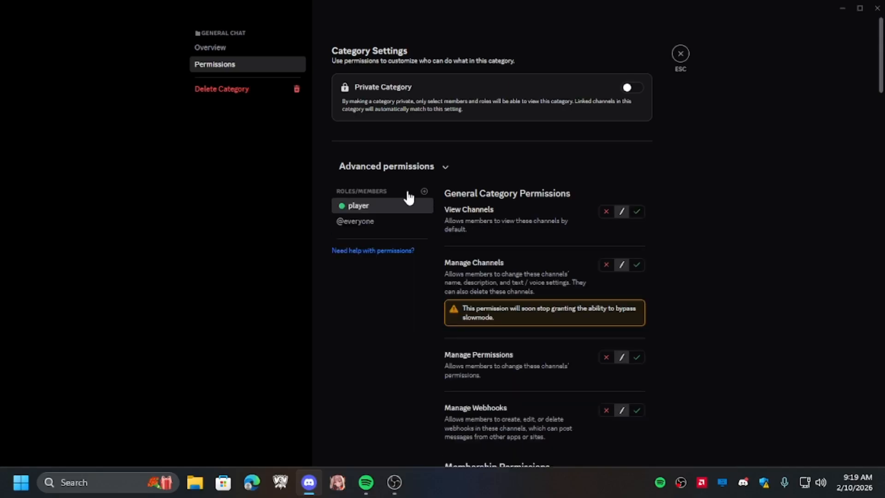
left_click(423, 191)
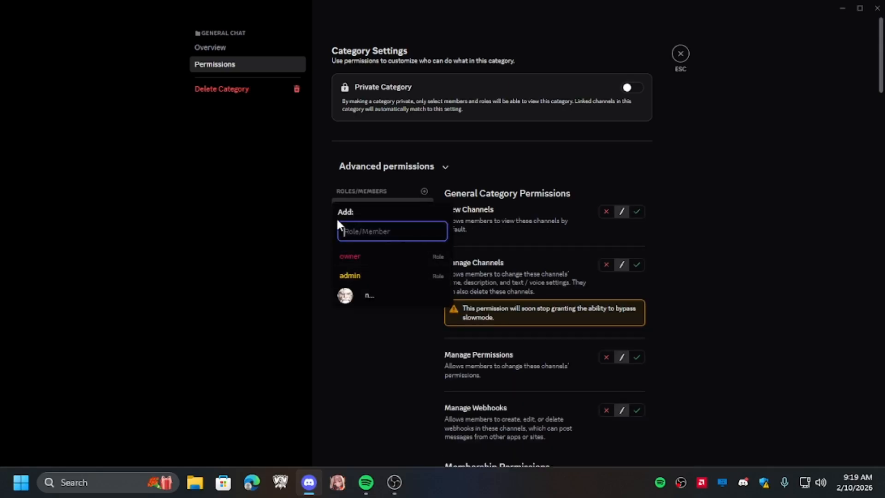
left_click(316, 203)
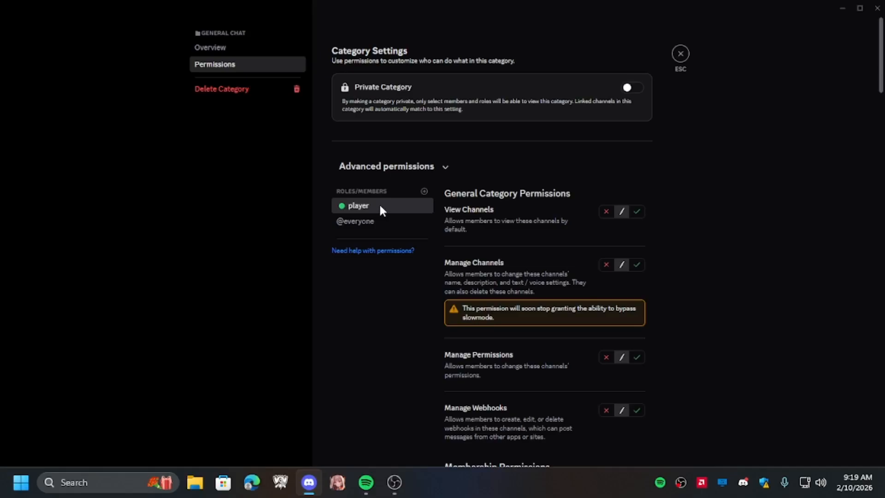
left_click(637, 212)
- For player, allow sending messages, Embed Links and Attach Files, deny thread messages and public and private threads, then save and close
scroll(623, 284, "down", 7)
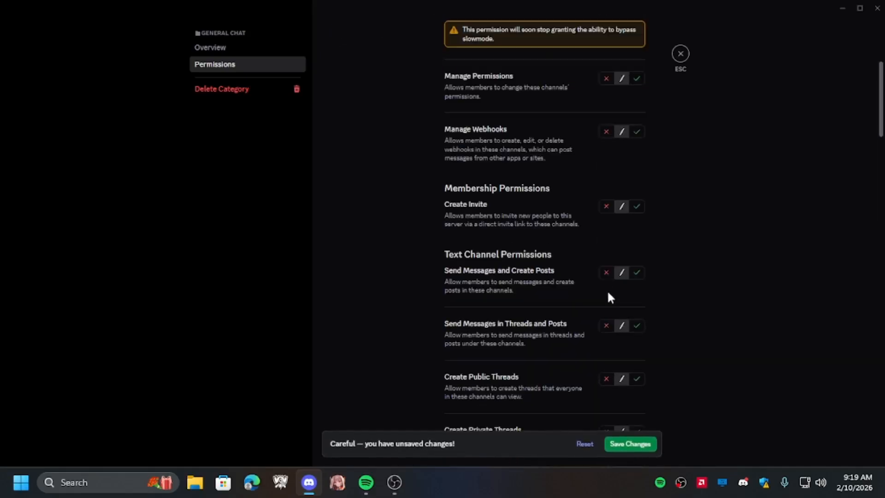
left_click(637, 227)
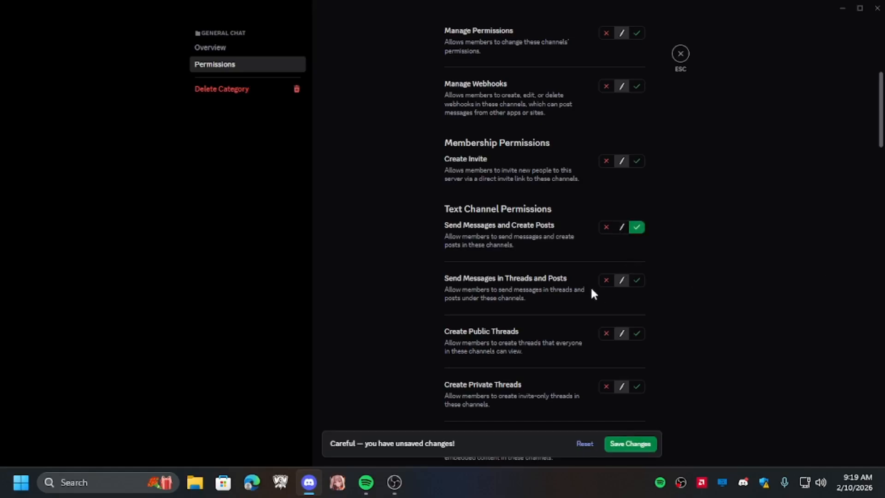
left_click(606, 280)
left_click(606, 333)
scroll(572, 360, "down", 2)
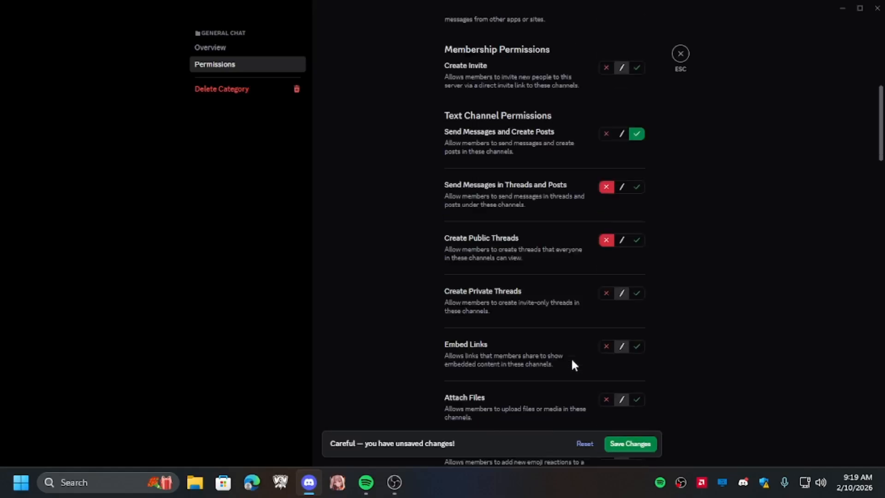
left_click(607, 278)
scroll(623, 341, "down", 2)
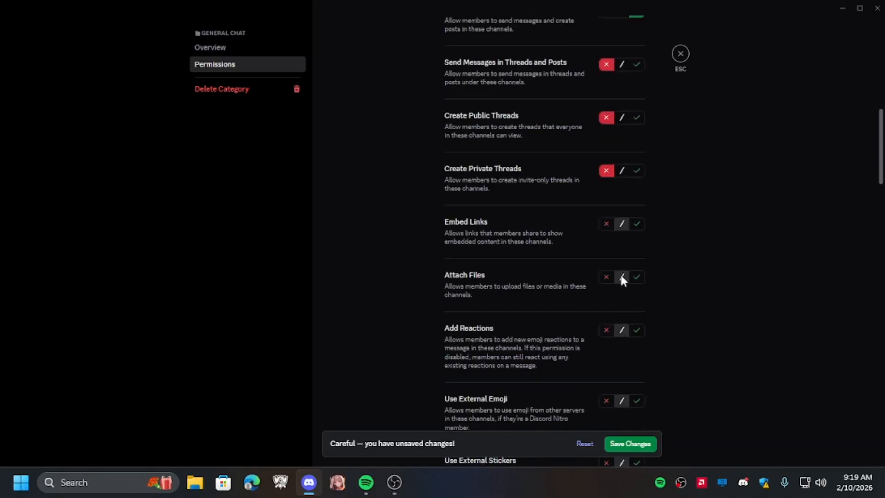
left_click(636, 225)
left_click(637, 277)
scroll(431, 344, "up", 2)
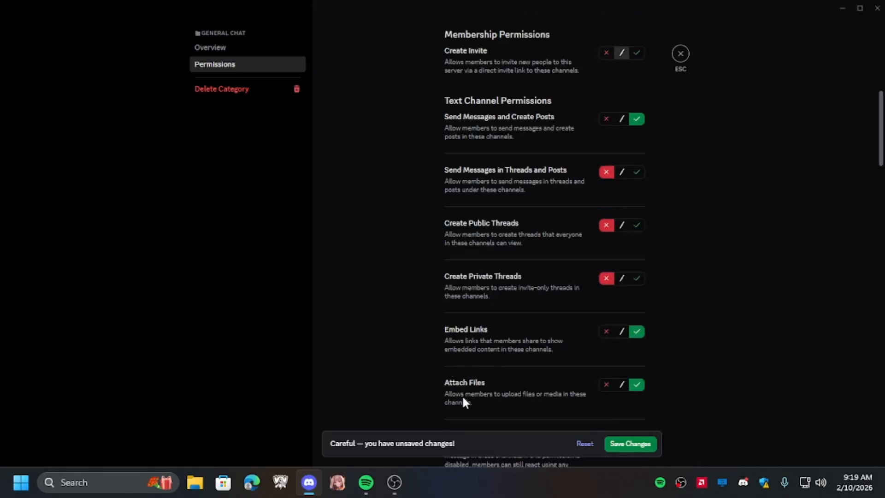
left_click(630, 450)
left_click(680, 54)
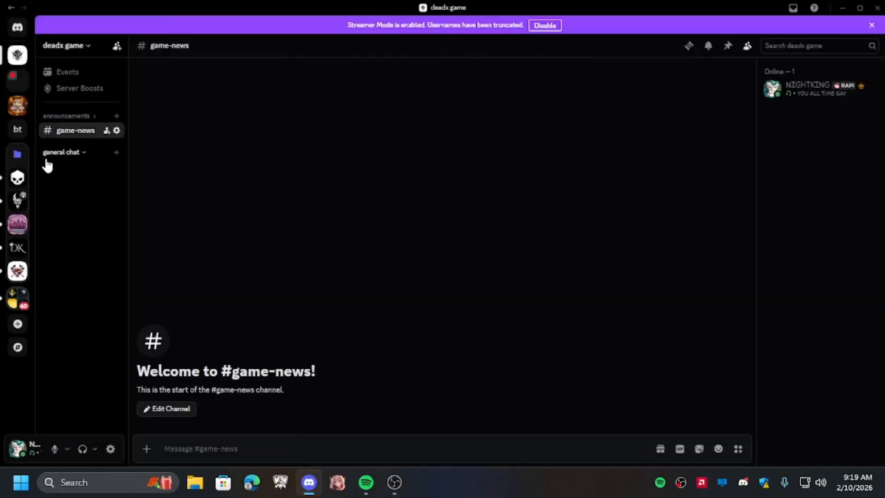
- Create a text channel named chat-game in the general chat category
left_click(116, 152)
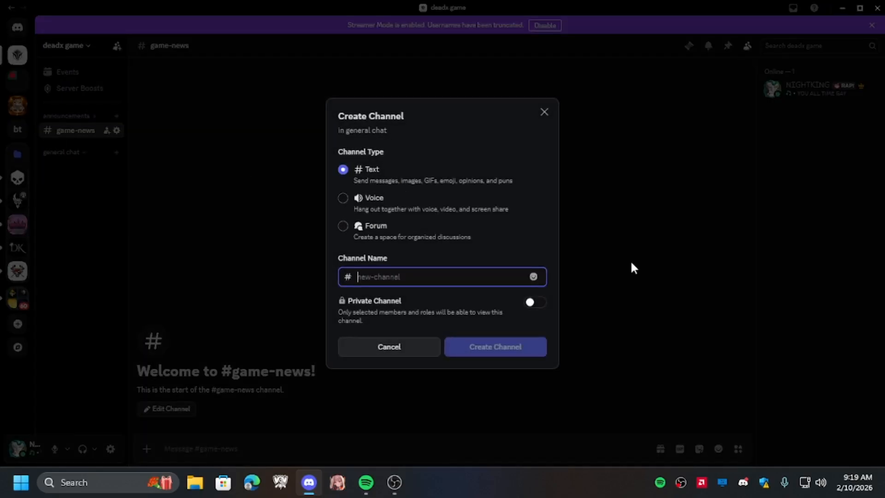
type("c")
key("BackSpace")
type("ca")
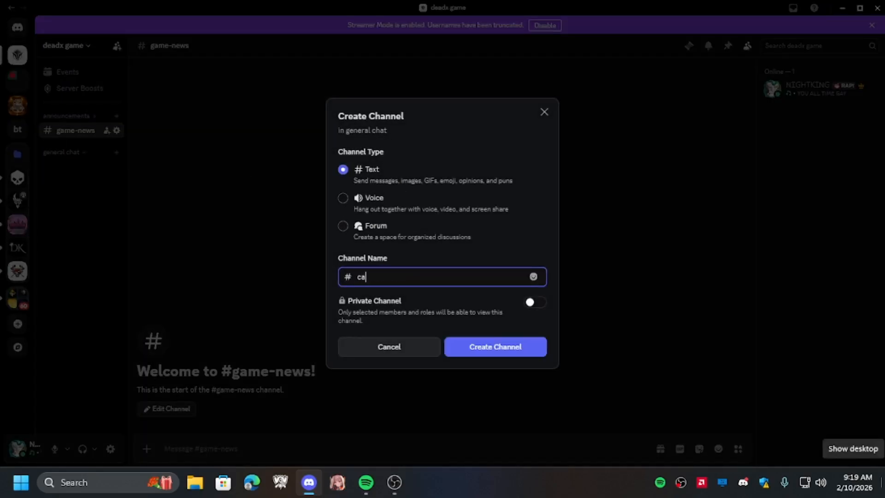
key("BackSpace")
key("BackSpace")
key("BackSpace")
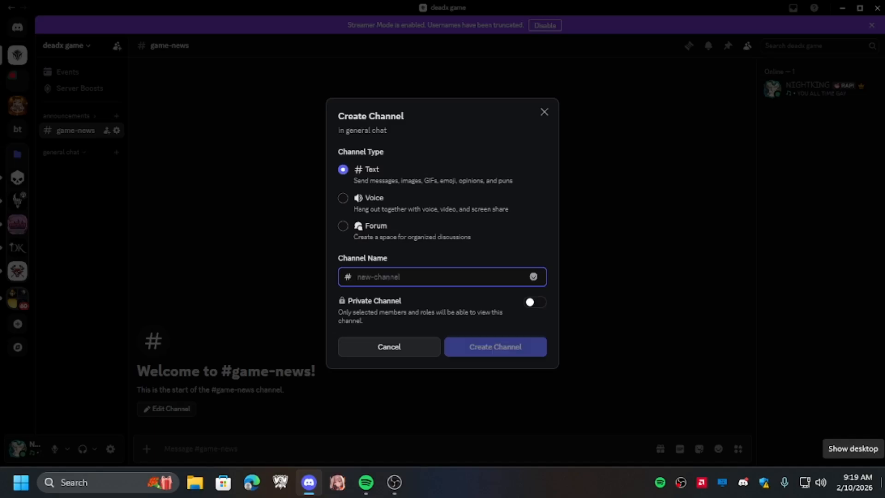
type("chat-game")
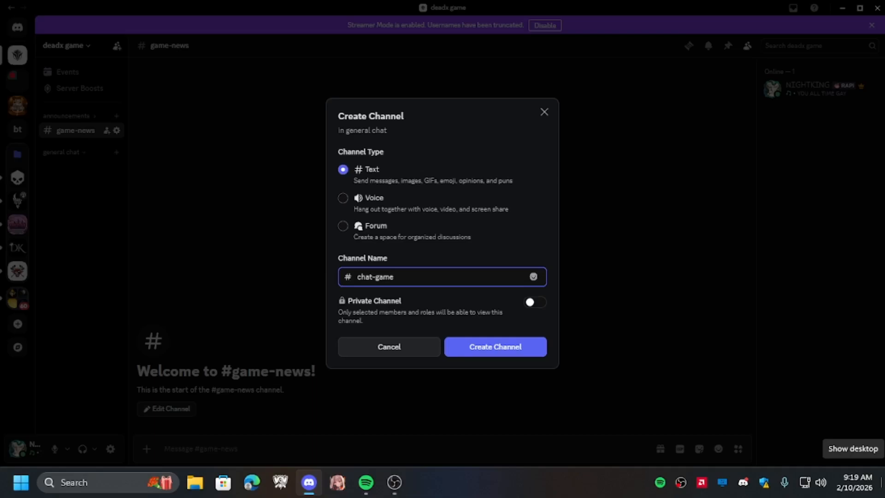
key("Return")
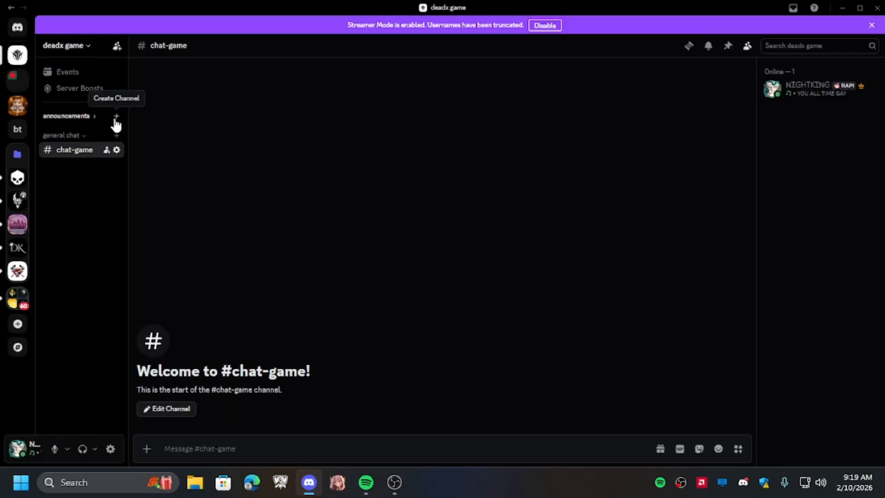
- Open the chat-game channel's settings and review its permissions, then close the settings
right_click(92, 147)
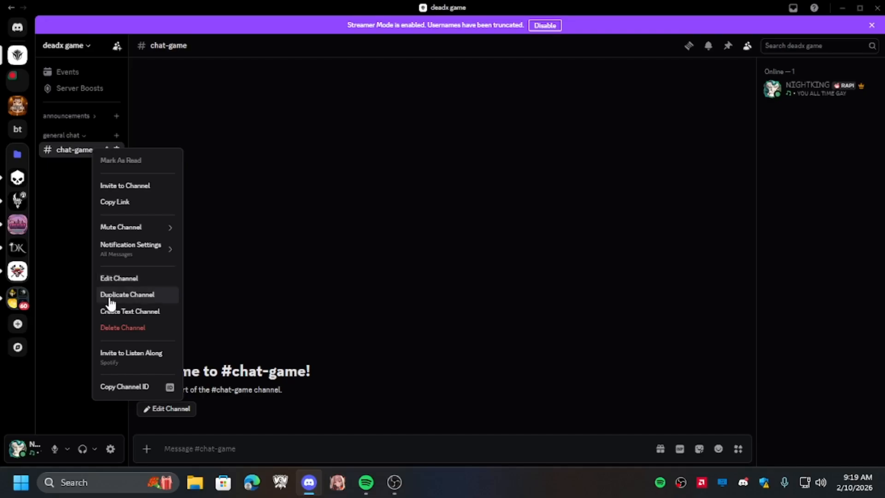
left_click(116, 280)
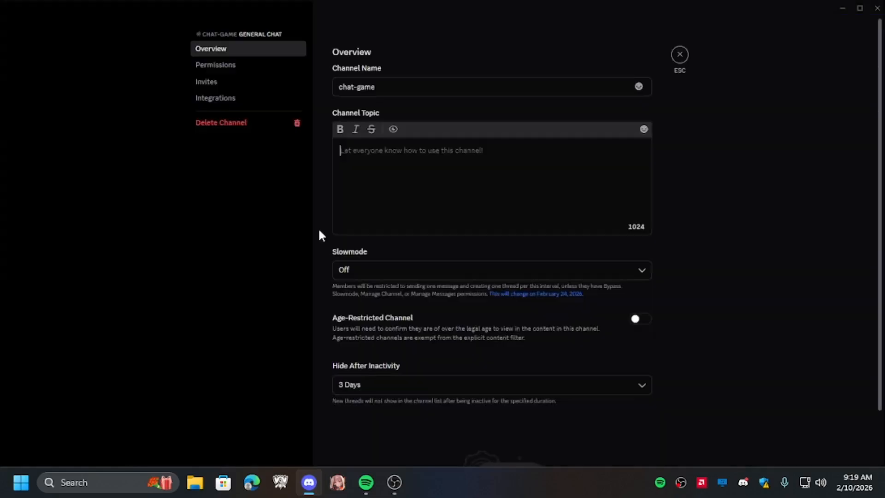
left_click(243, 66)
scroll(607, 281, "down", 10)
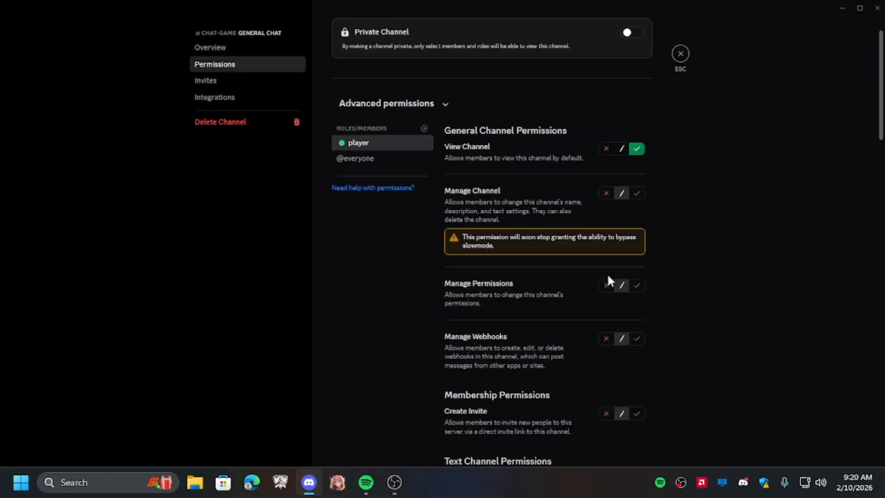
scroll(646, 146, "up", 10)
left_click(681, 54)
- Create text channels named media and content in the general chat category
left_click(116, 135)
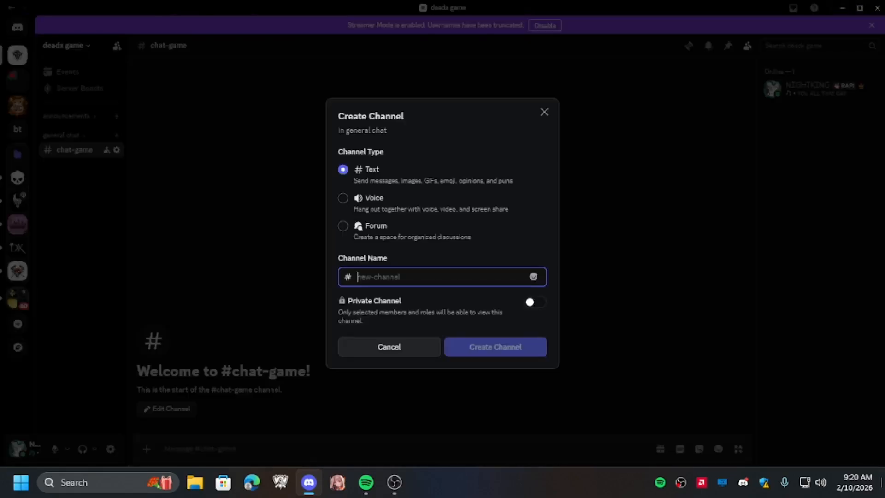
type("media")
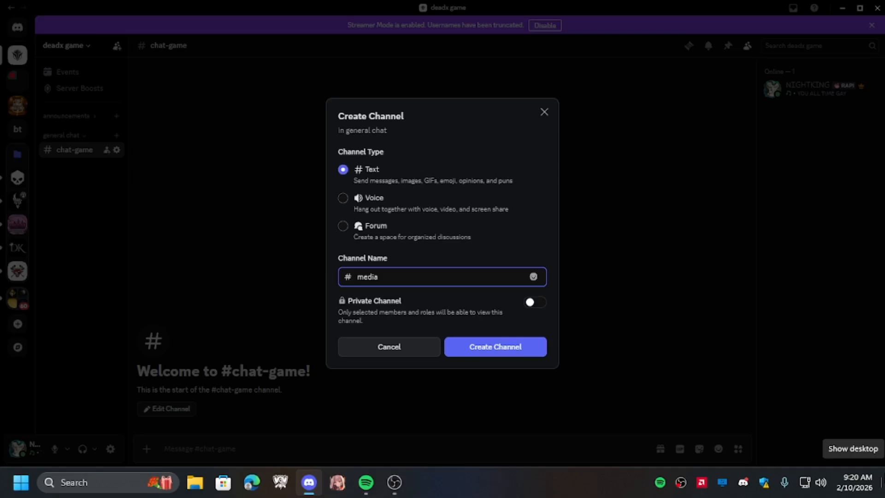
key("Return")
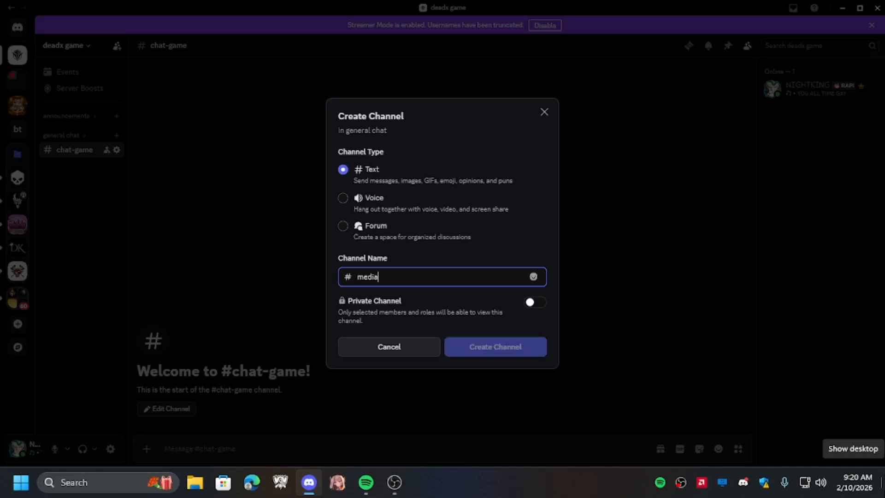
left_click(118, 138)
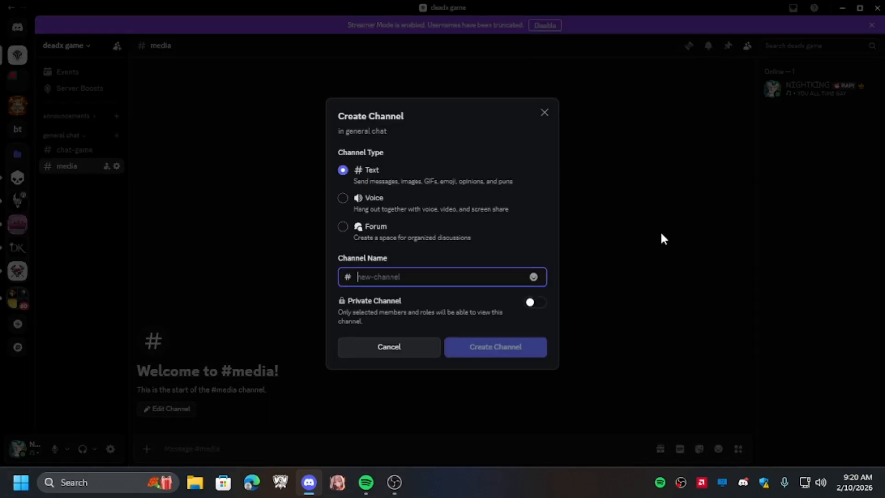
type("content")
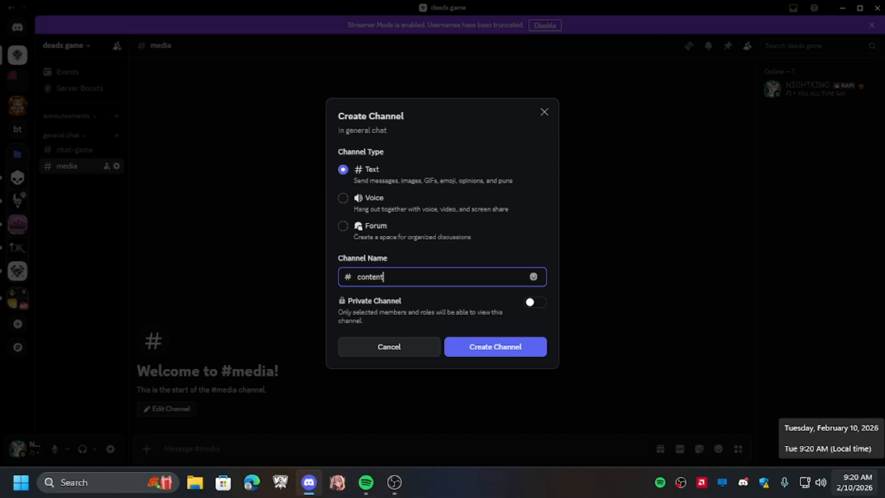
key("Return")
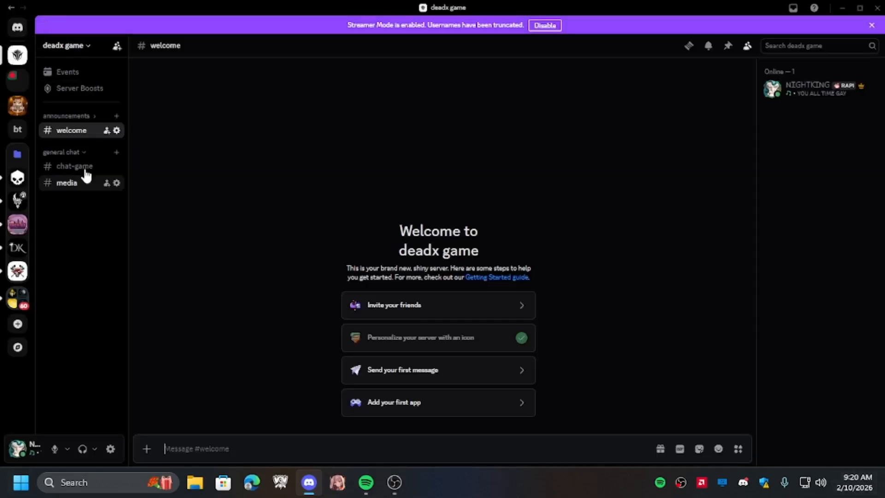
- In the media channel's permissions, deny the player role Attach Files, then save and close
left_click(117, 182)
left_click(232, 65)
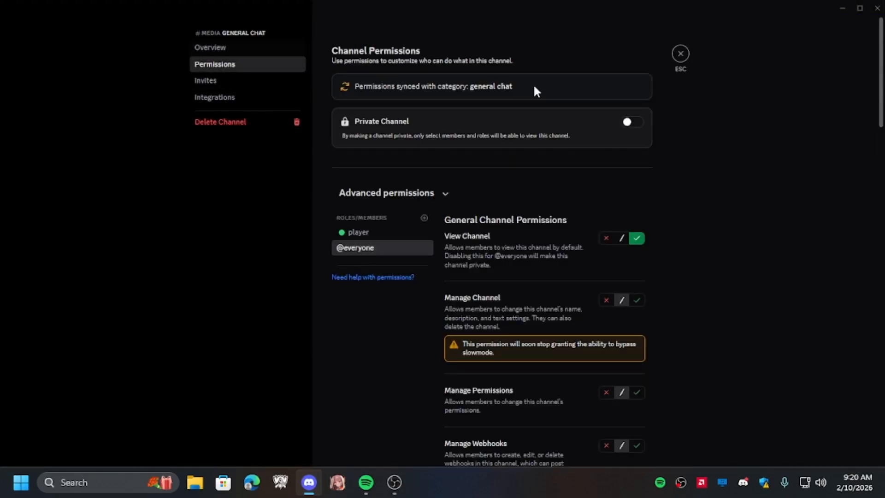
left_click(369, 232)
scroll(500, 261, "down", 3)
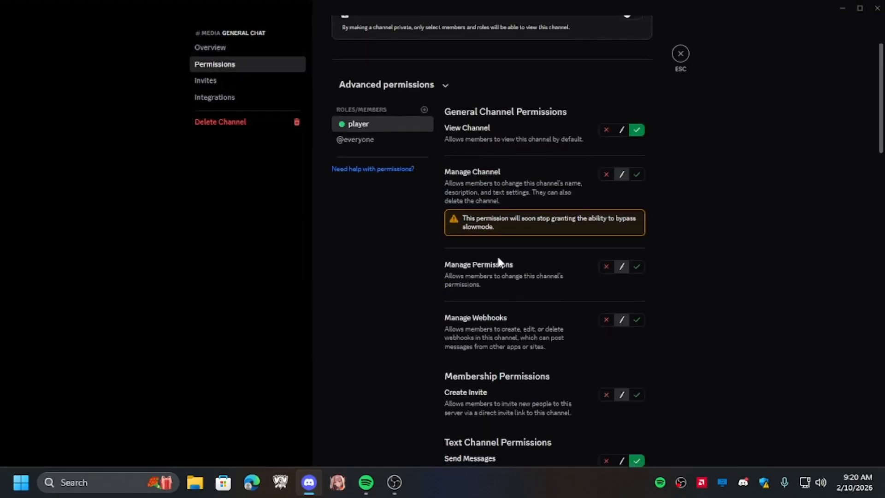
scroll(375, 87, "up", 3)
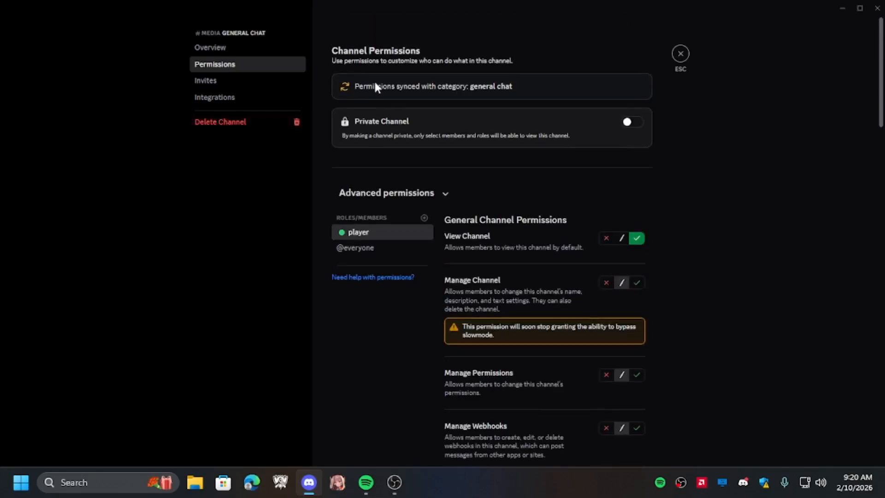
left_click(217, 47)
left_click(230, 67)
scroll(443, 244, "down", 1)
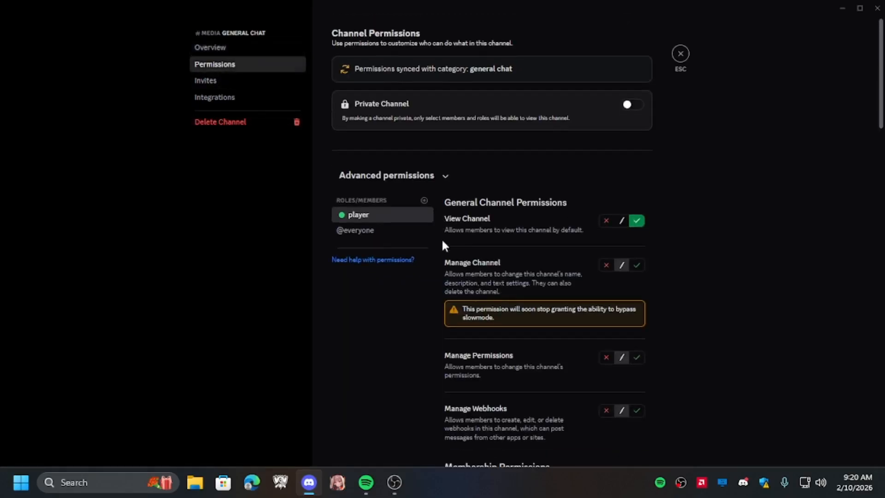
scroll(442, 245, "down", 8)
scroll(479, 295, "down", 3)
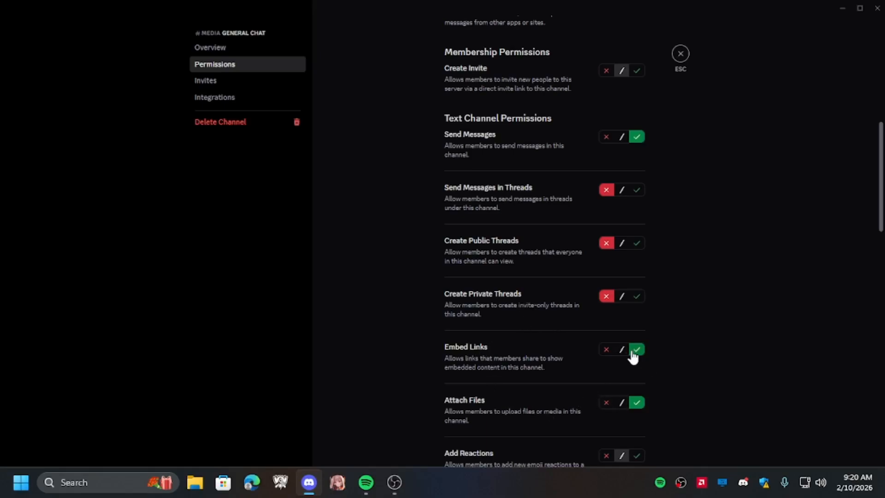
left_click(607, 404)
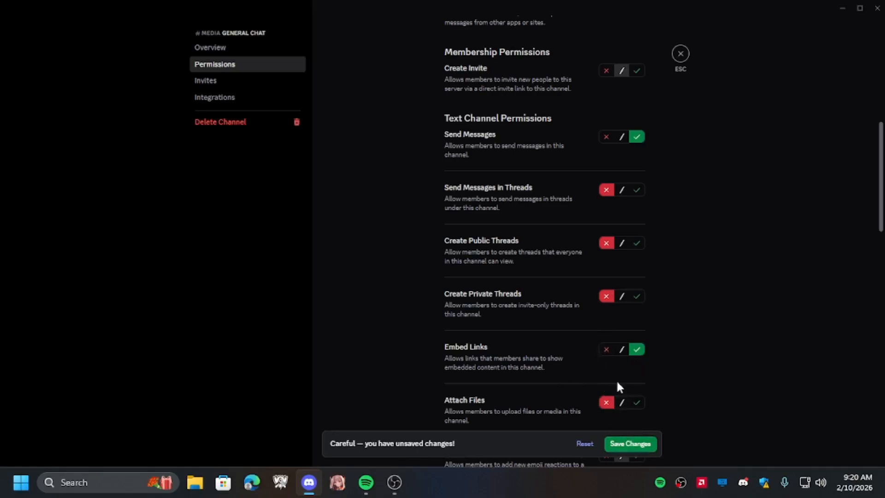
left_click(641, 446)
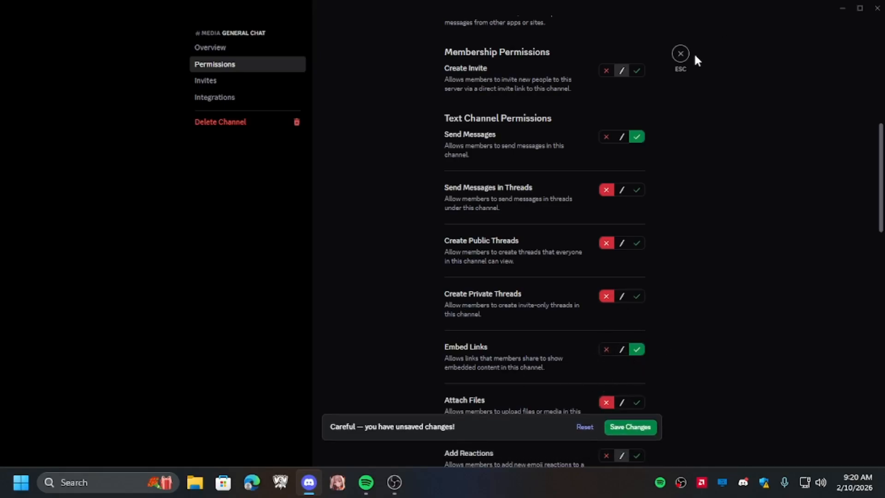
left_click(682, 54)
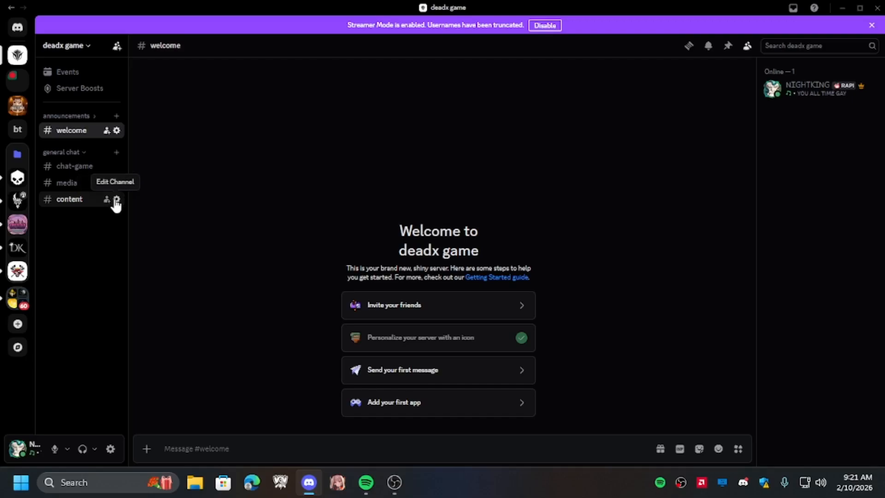
left_click(116, 199)
left_click(249, 65)
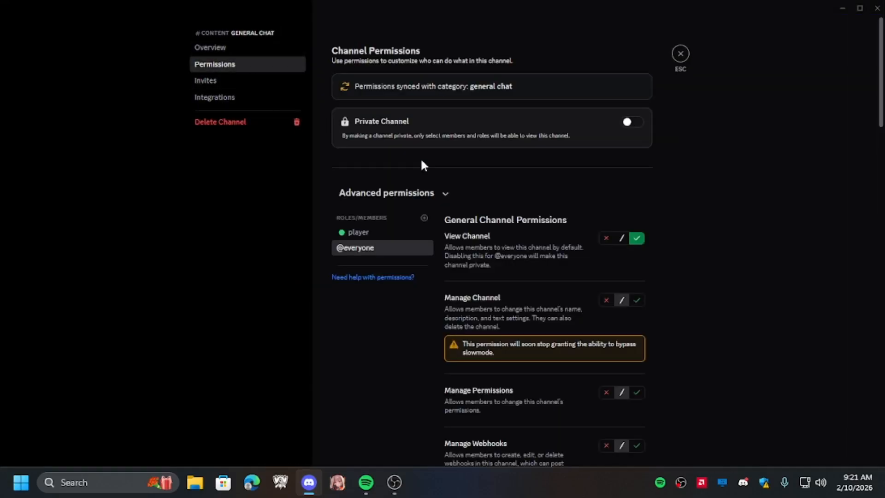
scroll(421, 164, "down", 10)
scroll(530, 231, "up", 5)
scroll(544, 233, "down", 5)
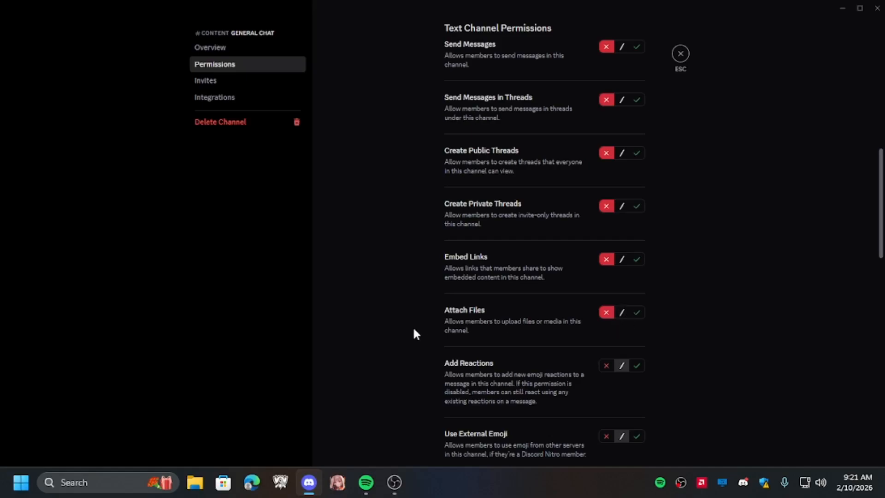
left_click(637, 259)
left_click(631, 444)
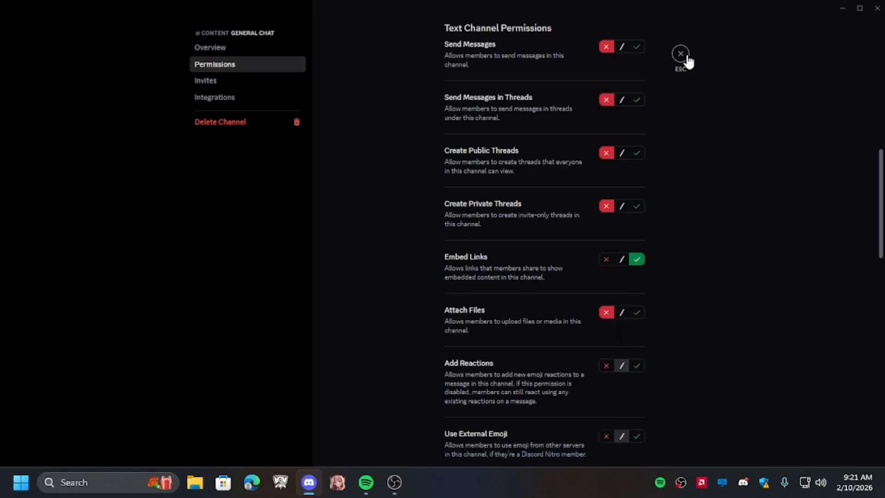
left_click(687, 57)
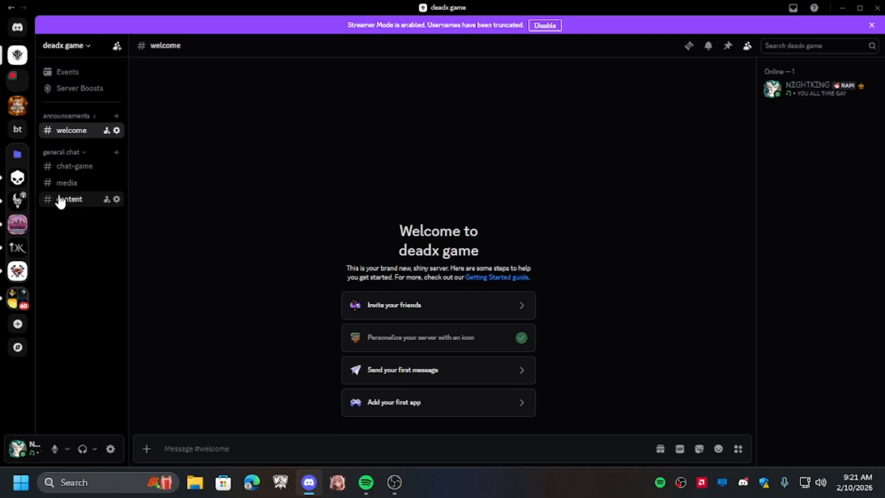
- Collapse the general chat category and create a new category named voice
left_click(69, 153)
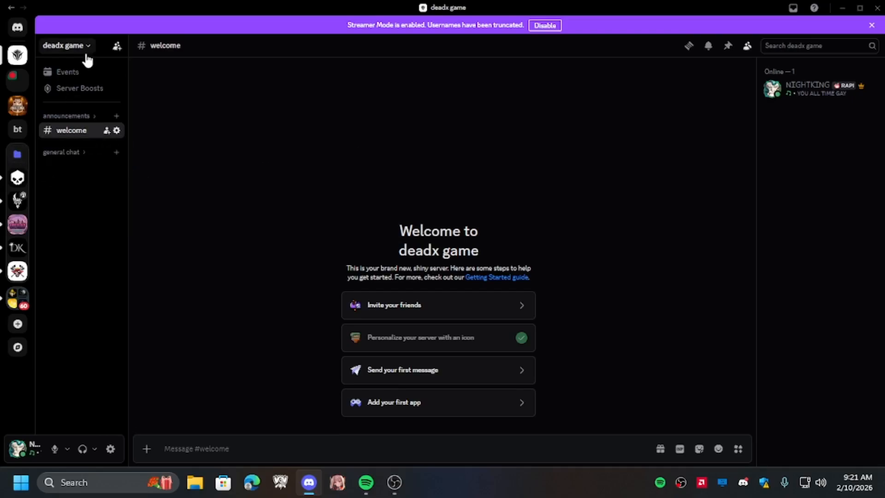
left_click(87, 54)
left_click(102, 154)
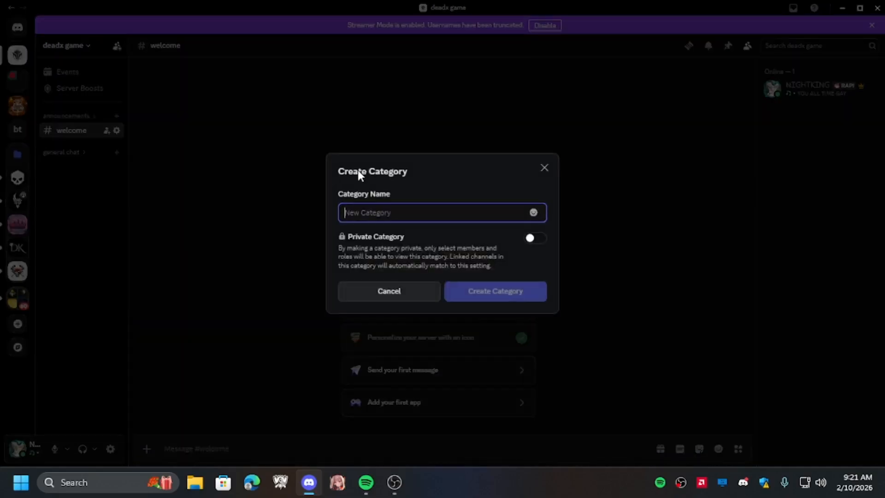
type("vc")
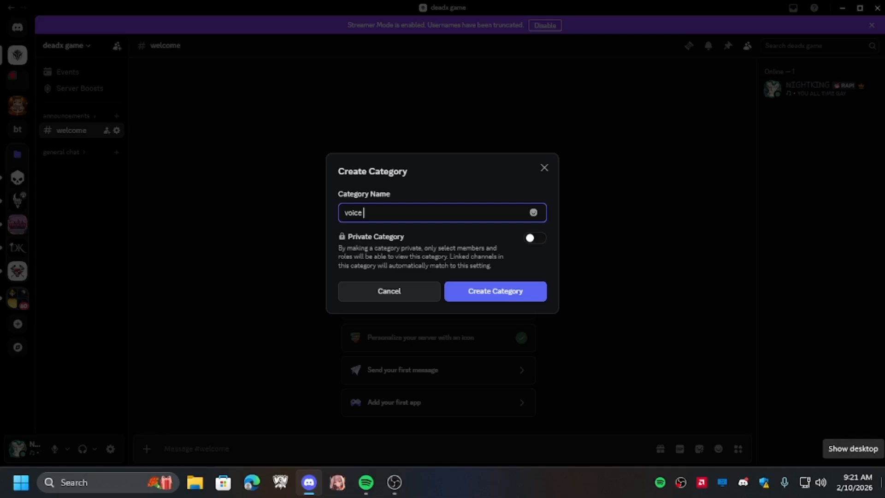
key("Return")
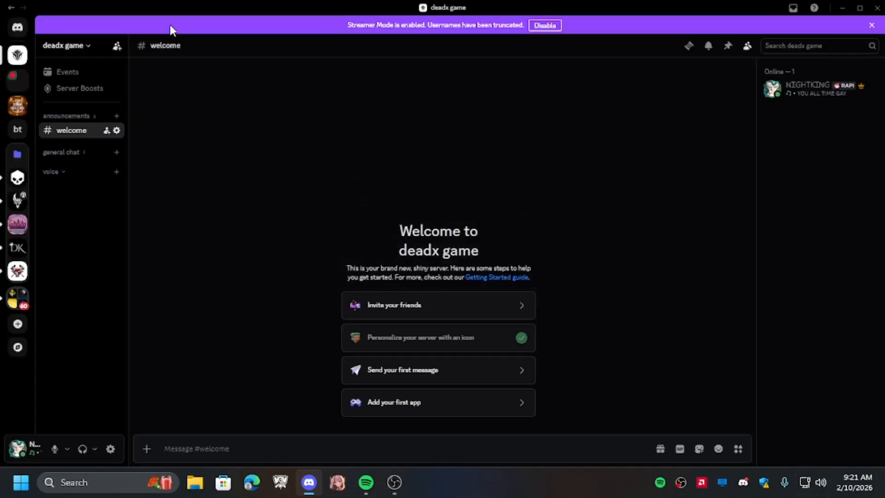
right_click(84, 171)
left_click(159, 304)
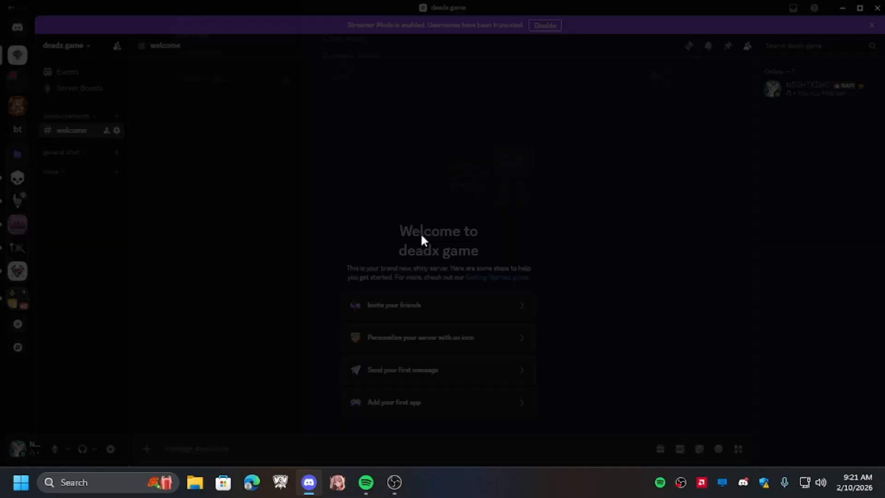
left_click(252, 64)
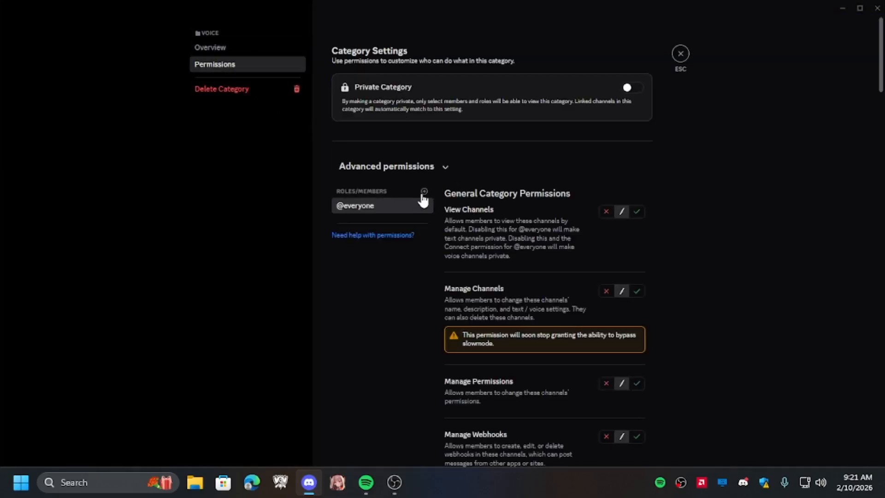
left_click(608, 212)
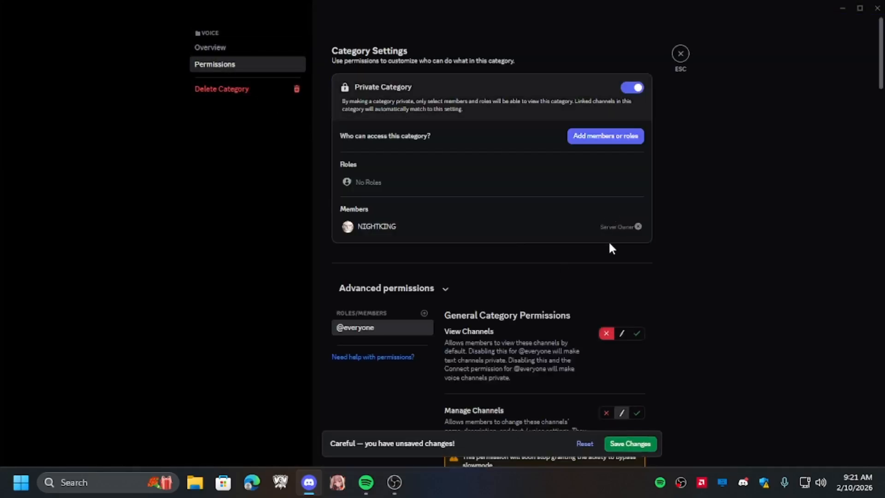
left_click(636, 333)
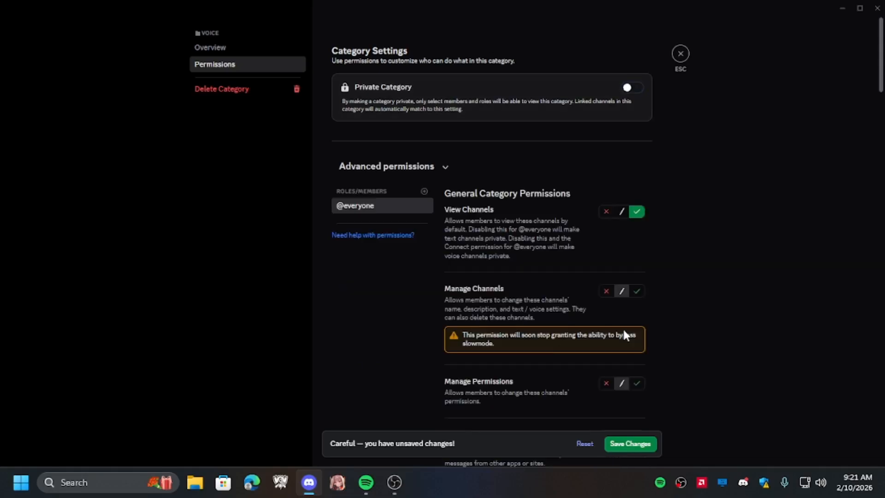
left_click(628, 444)
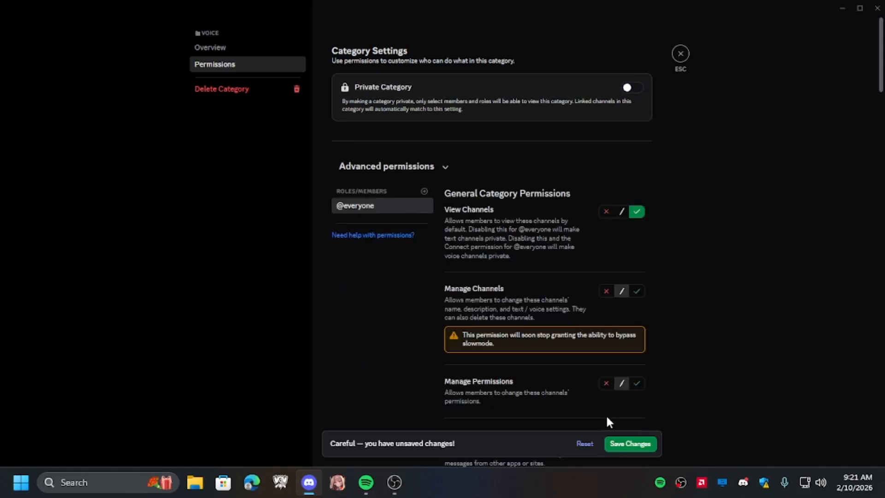
- Add the player role to the voice category's permissions, allow Connect, Speak, Video and Use Voice Activity, then save
left_click(424, 194)
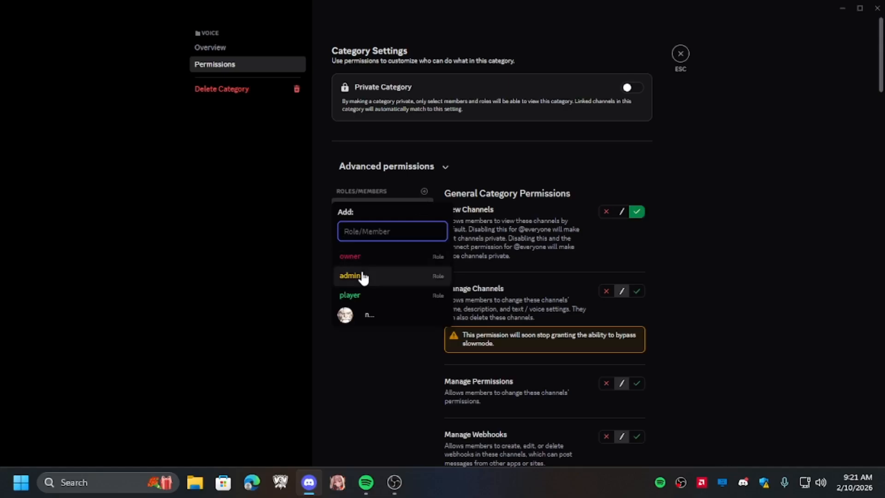
left_click(349, 293)
scroll(579, 245, "down", 20)
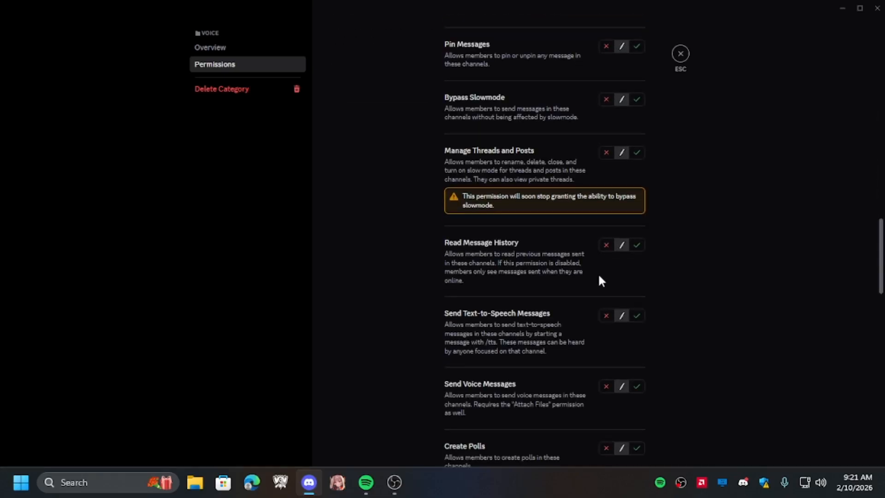
scroll(583, 240, "down", 5)
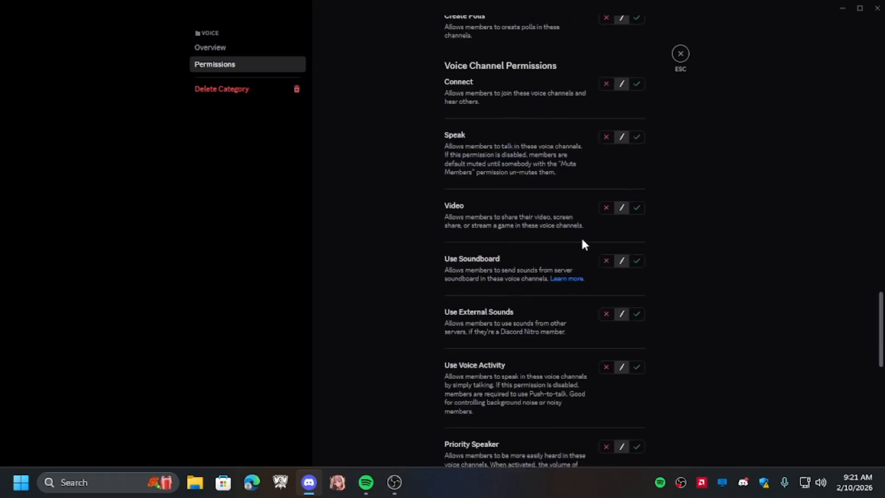
left_click(636, 85)
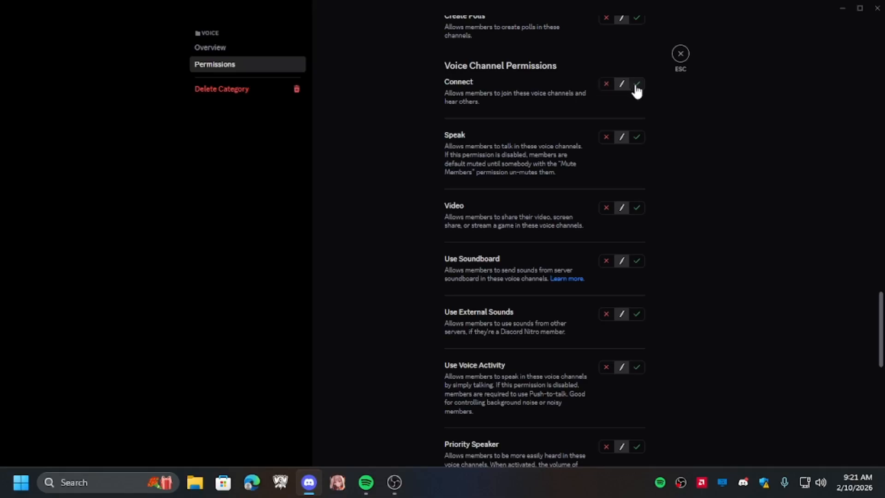
left_click(636, 137)
left_click(637, 208)
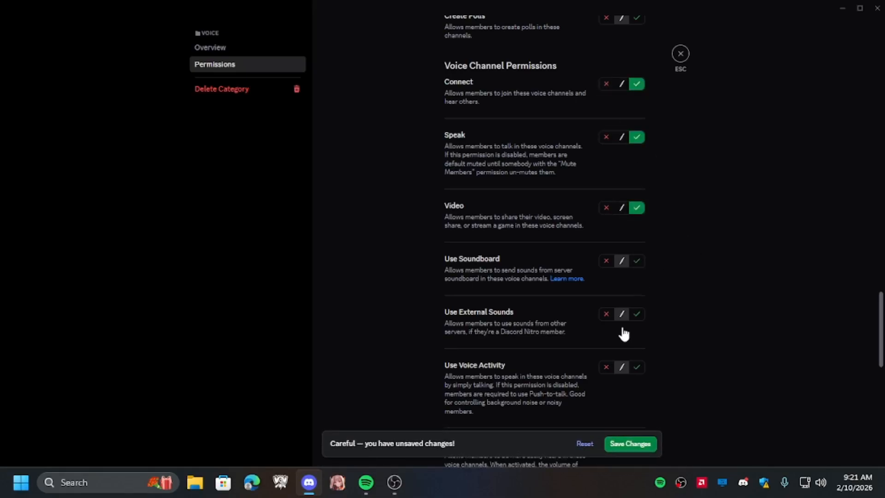
left_click(636, 368)
left_click(640, 443)
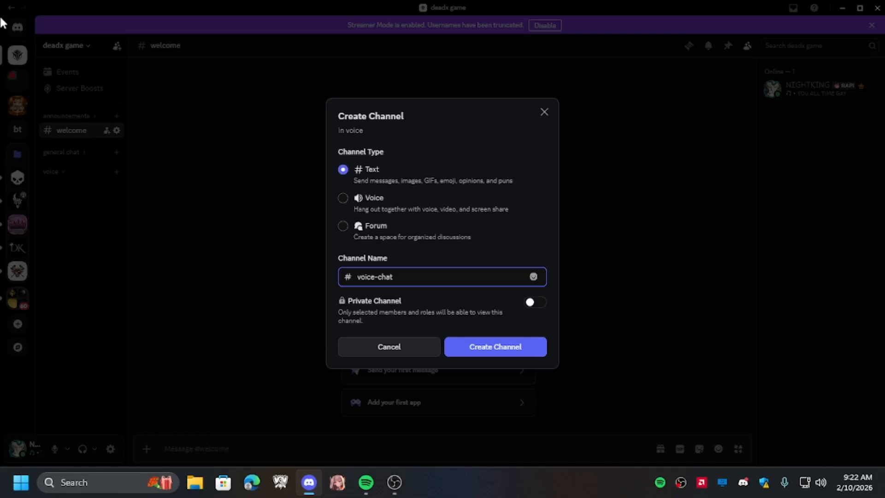
- Create two voice channels in the voice category, named voice-chat and game time
left_click(352, 203)
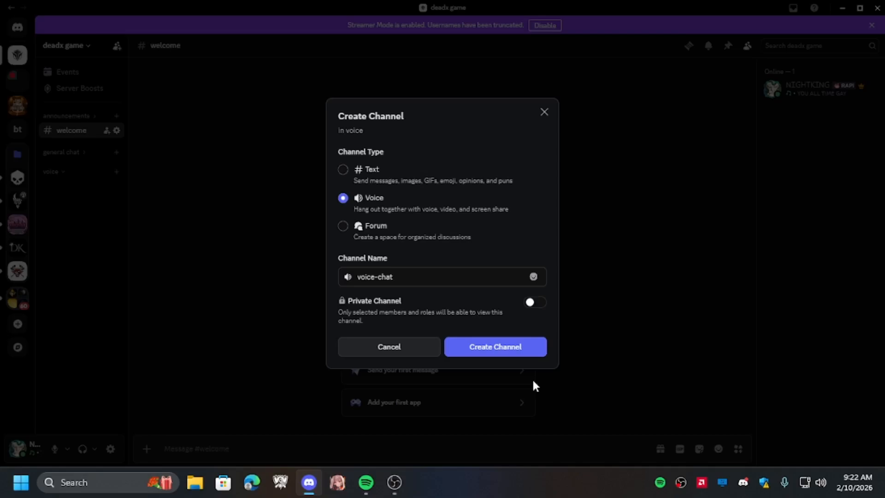
left_click(512, 349)
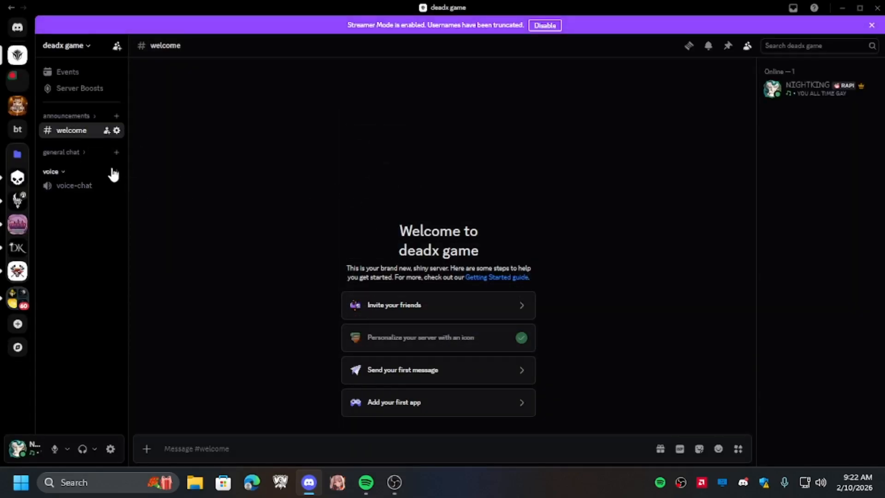
left_click(116, 172)
left_click(356, 203)
left_click(411, 282)
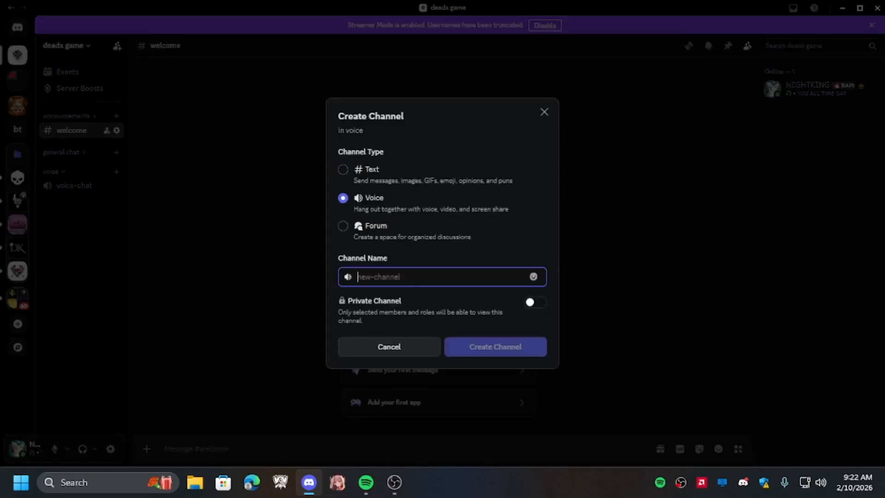
type("game time")
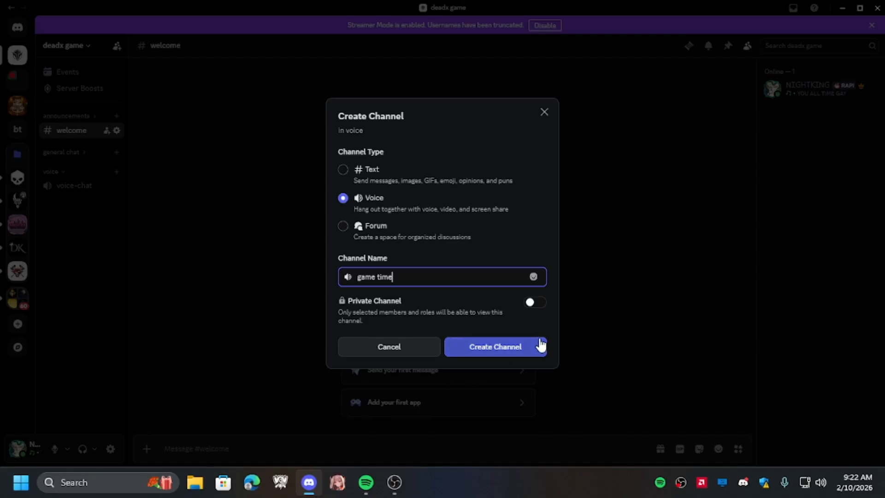
left_click(526, 346)
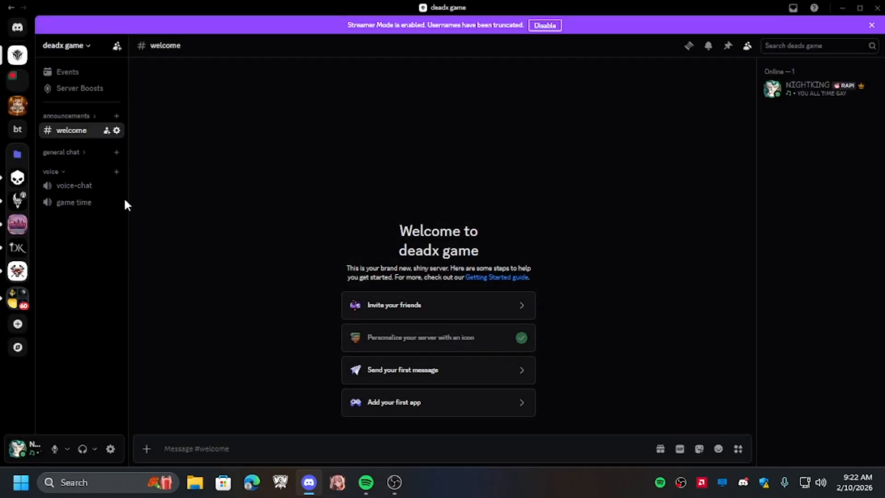
- Expand the general chat and announcements categories and widen the channel sidebar to review all channels
left_click(64, 152)
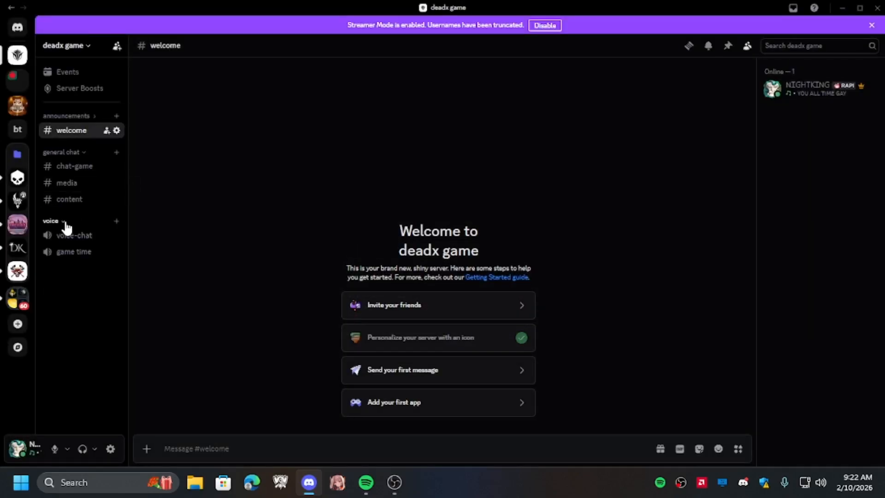
left_click(67, 115)
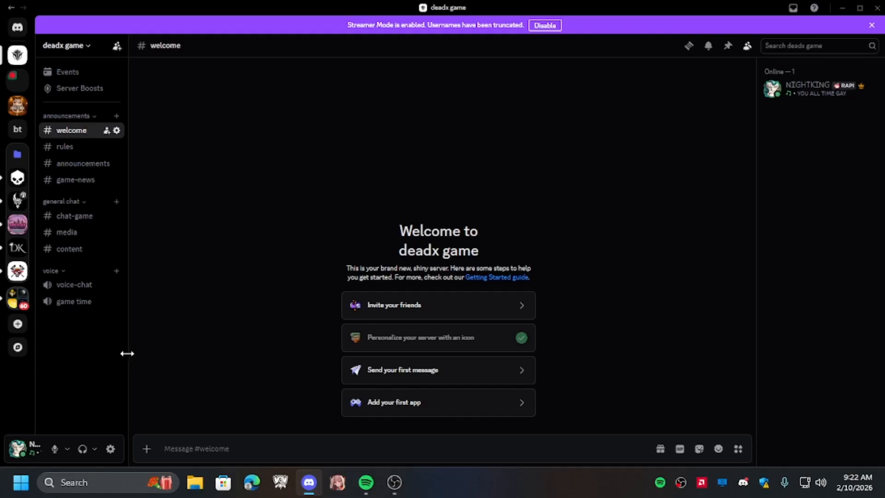
left_click_drag(128, 353, 326, 358)
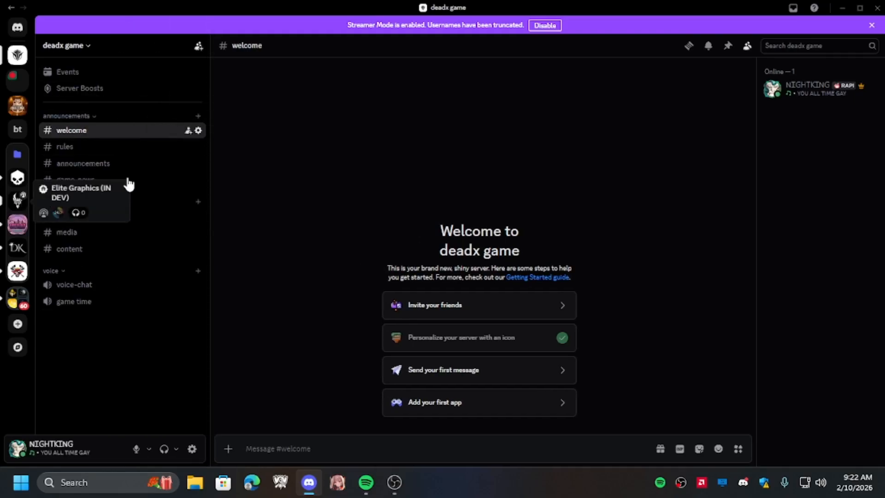
- Browse the DISCORD TEMPLATES GAMING post in the Elite Graphics server for reference, then return to deadx game
left_click(18, 200)
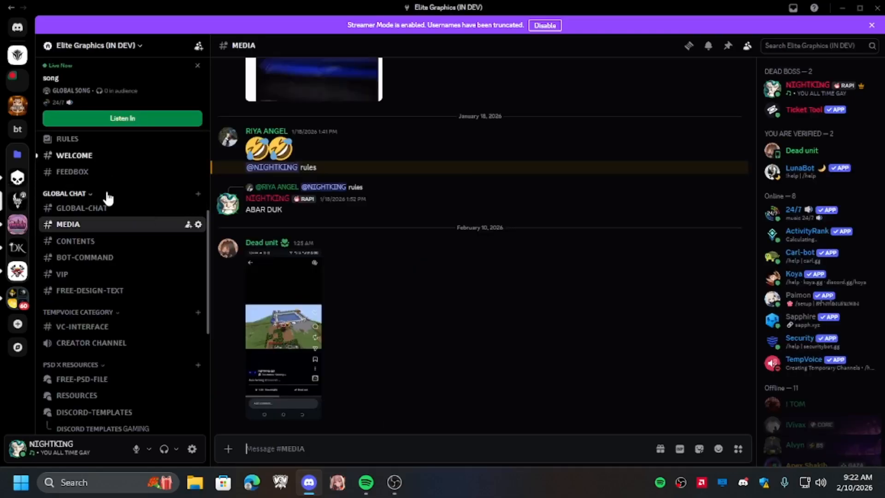
scroll(128, 237, "down", 5)
scroll(120, 230, "up", 7)
scroll(149, 229, "down", 5)
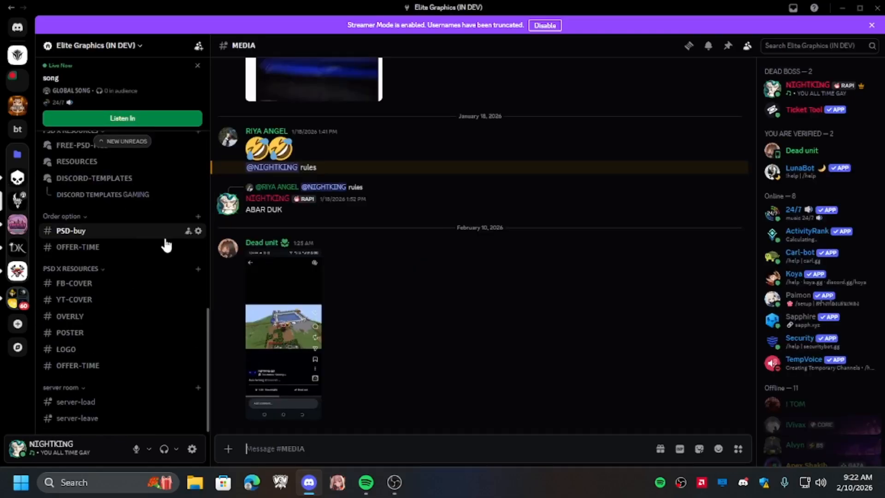
left_click(108, 185)
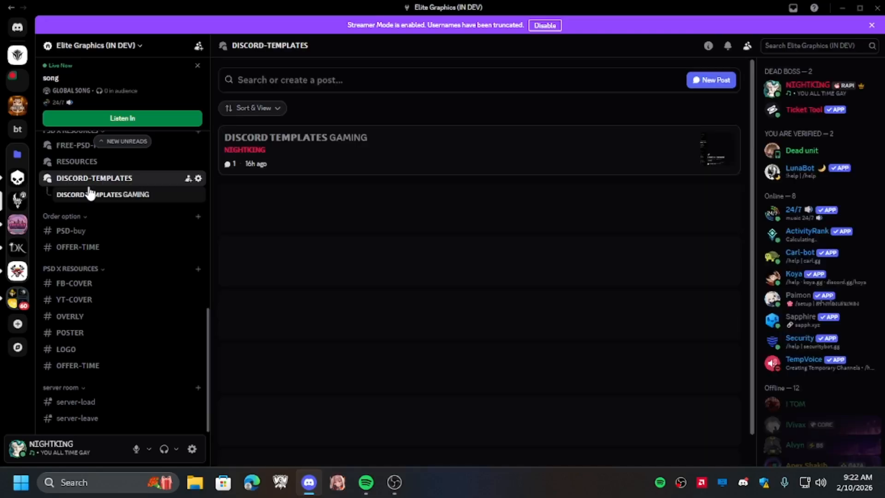
left_click(577, 158)
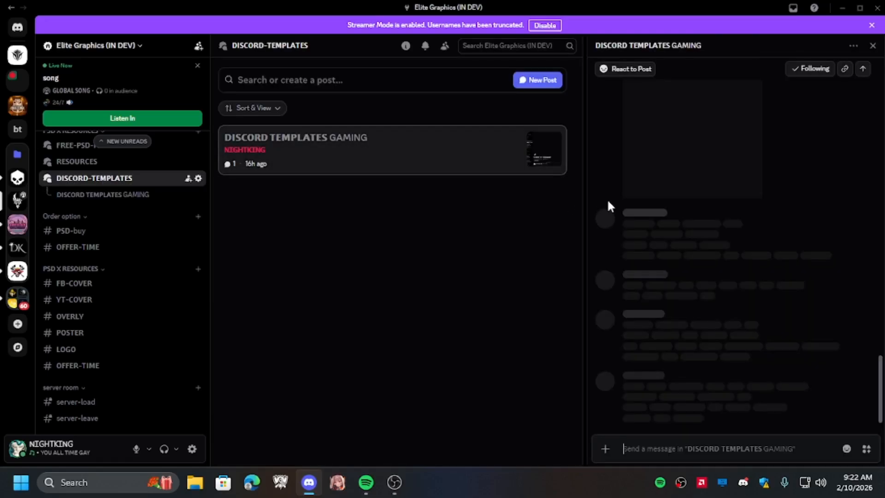
scroll(767, 279, "up", 10)
scroll(756, 258, "down", 10)
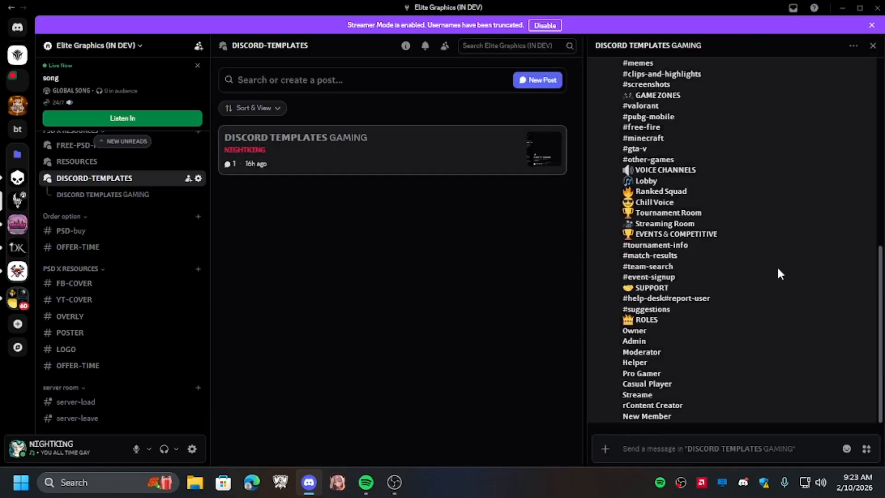
left_click(18, 54)
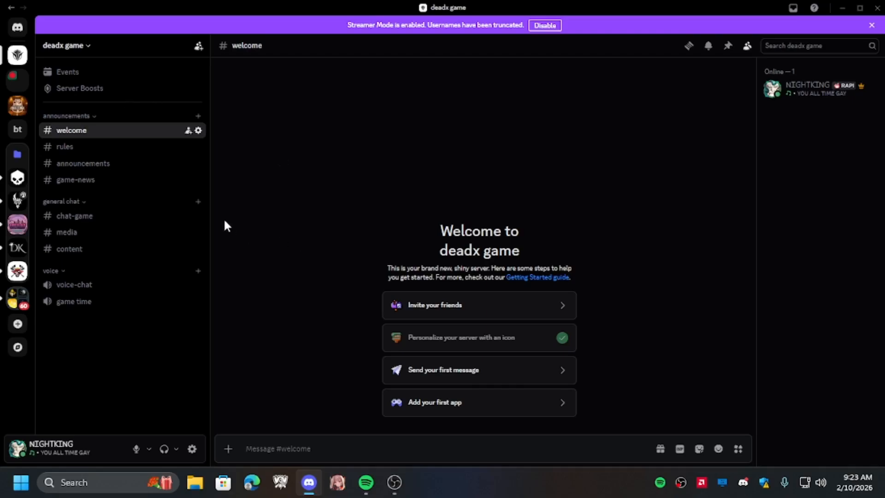
left_click_drag(209, 206, 204, 206)
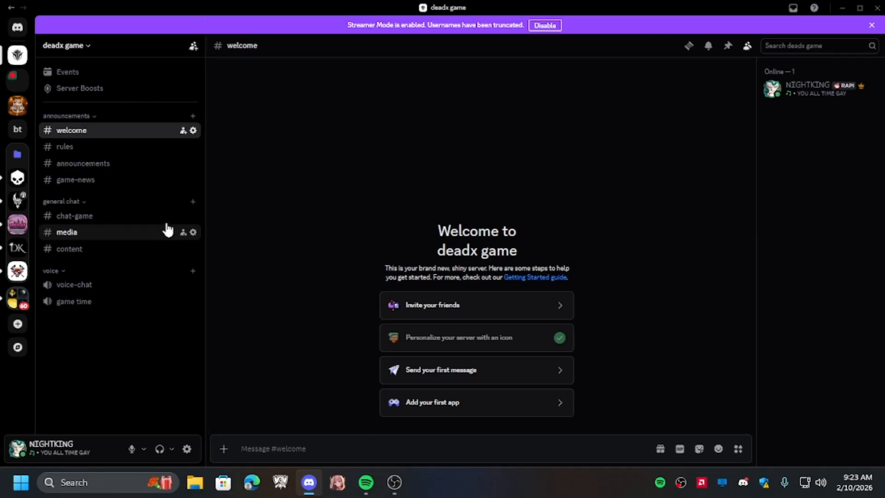